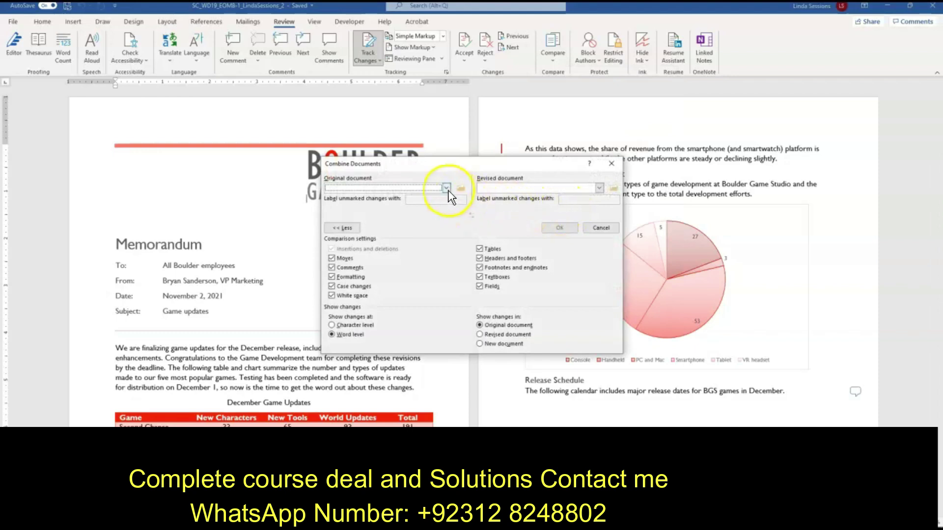
# - Choose the SC_WD19_EOM8-1 document ending in _2 on the Desktop as the original document to combine
pyautogui.click(446, 187)
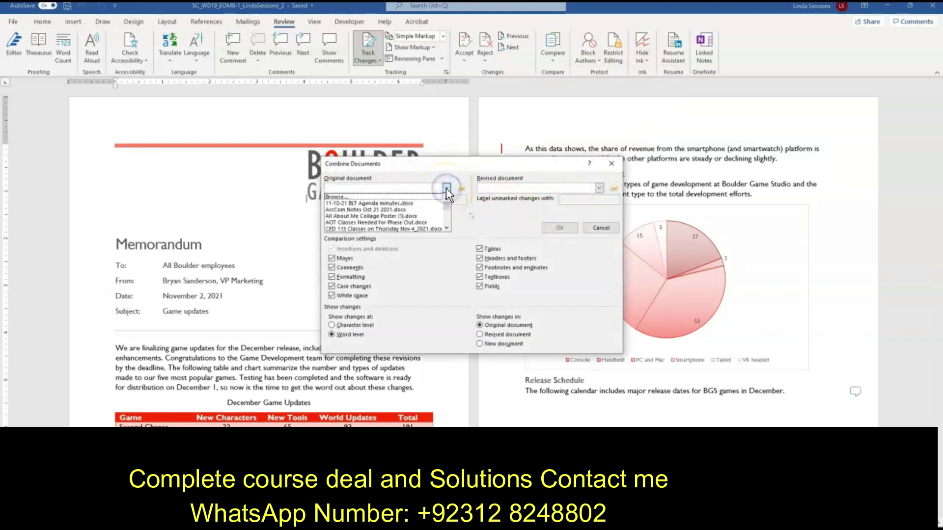
pyautogui.click(423, 196)
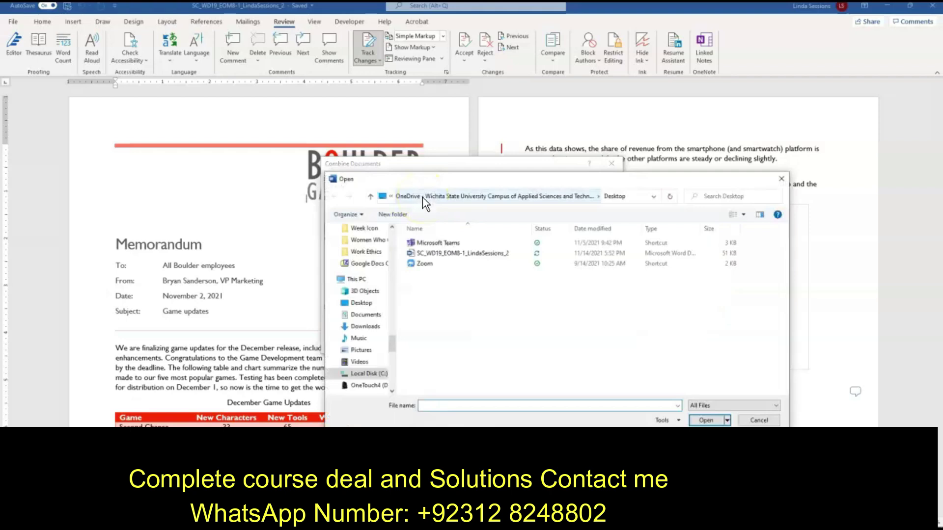
pyautogui.click(447, 252)
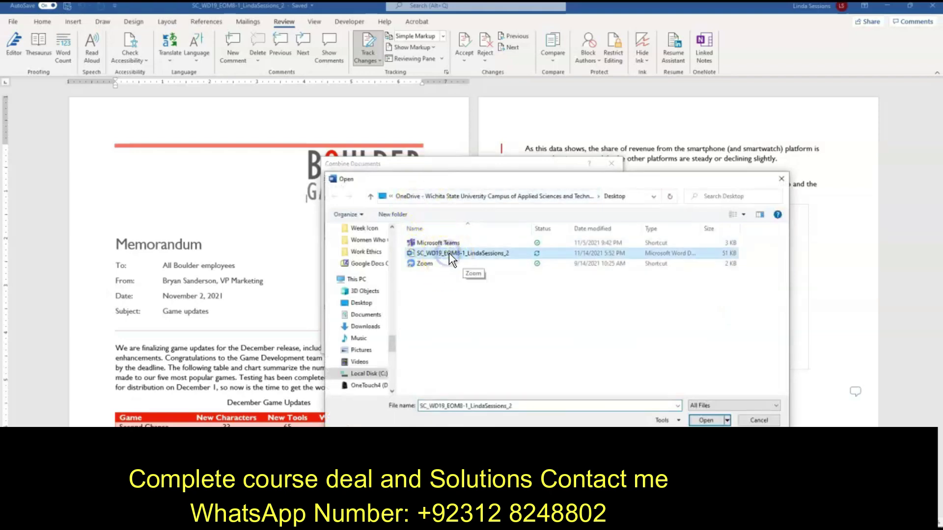
pyautogui.click(707, 420)
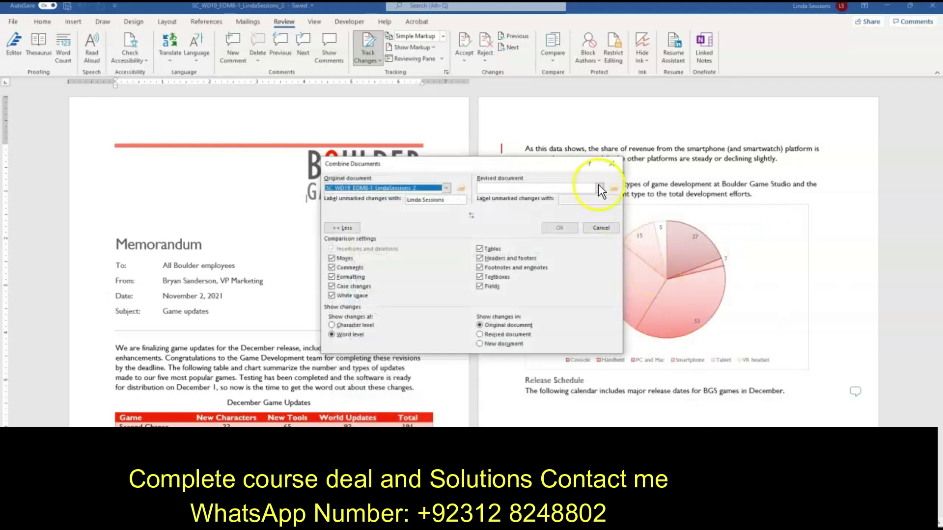
# - Choose the Support_WD19_EOM8-1 Word document numbered (3) in Downloads as the revised document to combine
pyautogui.click(599, 188)
pyautogui.click(586, 197)
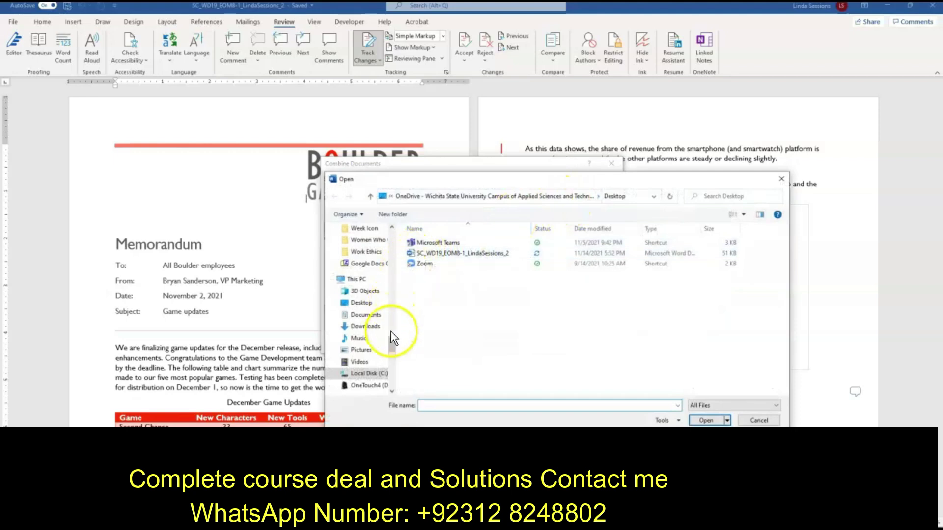
pyautogui.moveTo(391, 343); pyautogui.dragTo(395, 221)
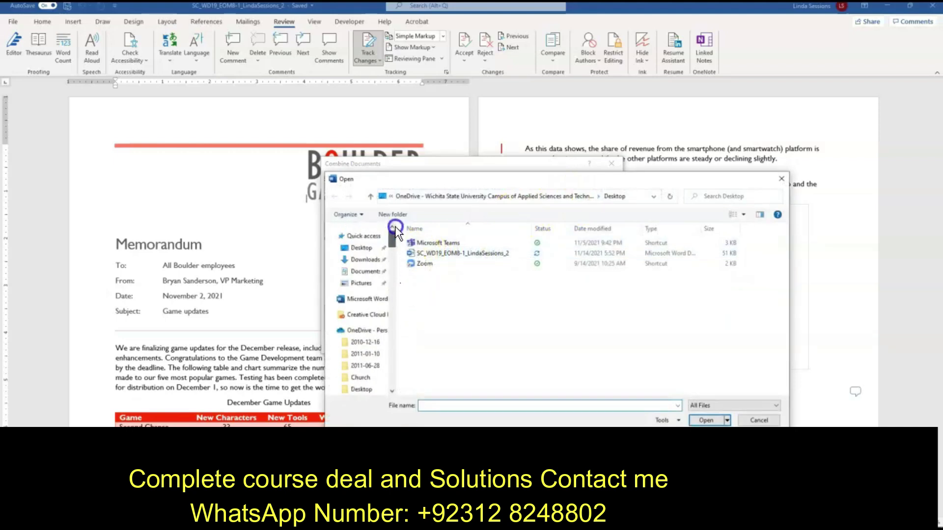
pyautogui.click(361, 260)
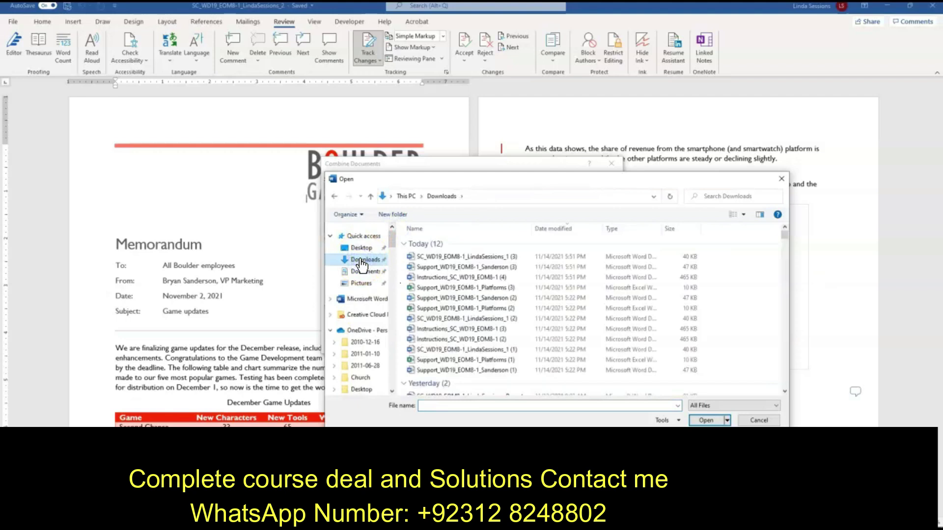
pyautogui.click(385, 272)
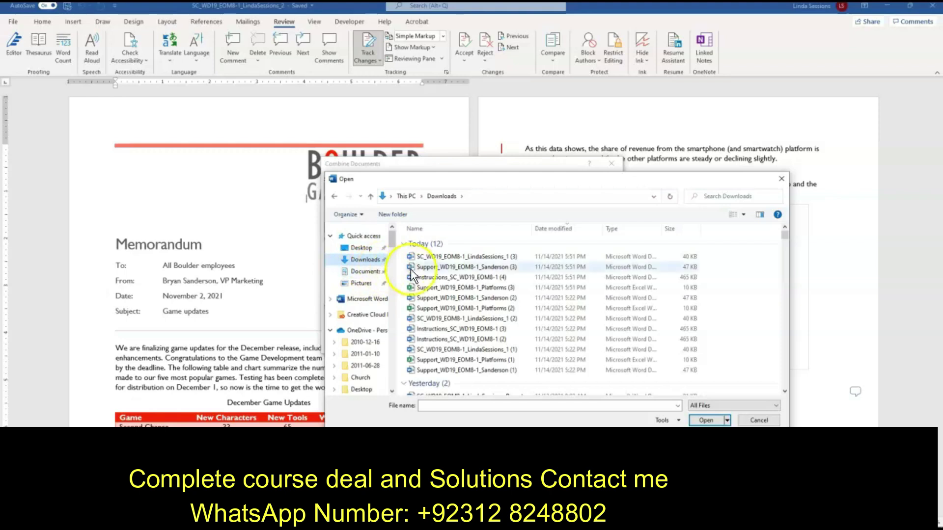
pyautogui.click(435, 267)
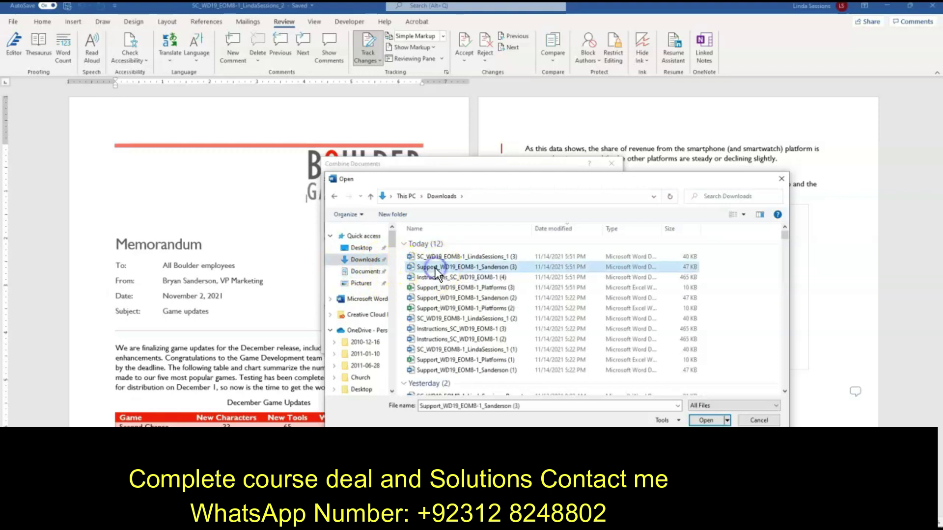
pyautogui.click(707, 421)
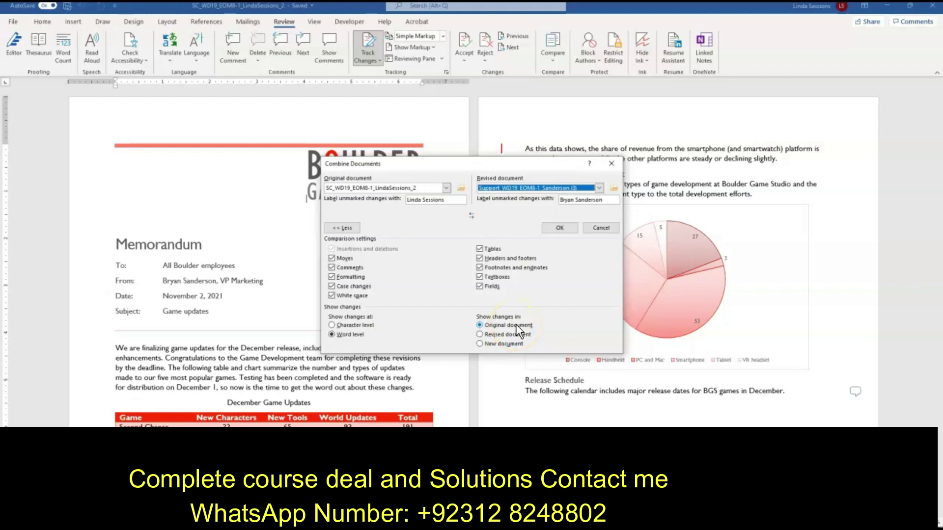
# - Combine the two documents into the original, keeping the formatting changes from your document
pyautogui.click(550, 228)
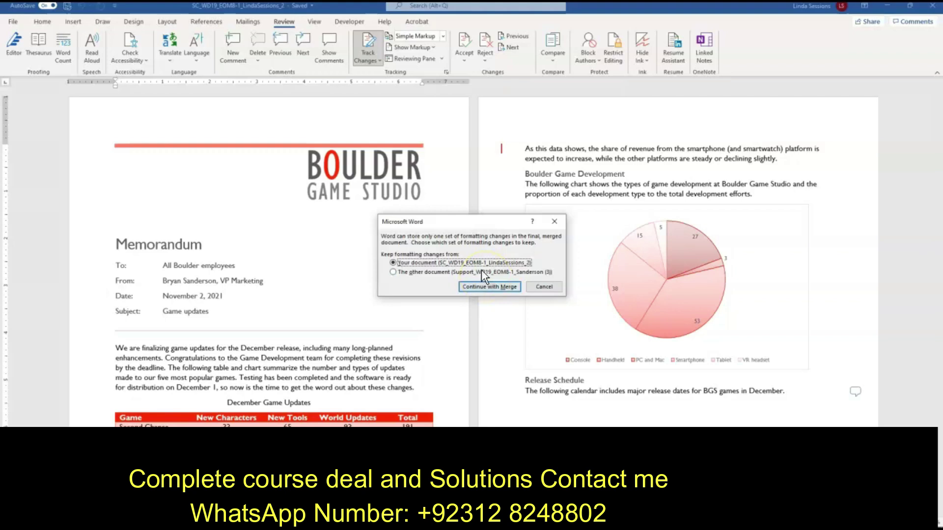
pyautogui.click(475, 289)
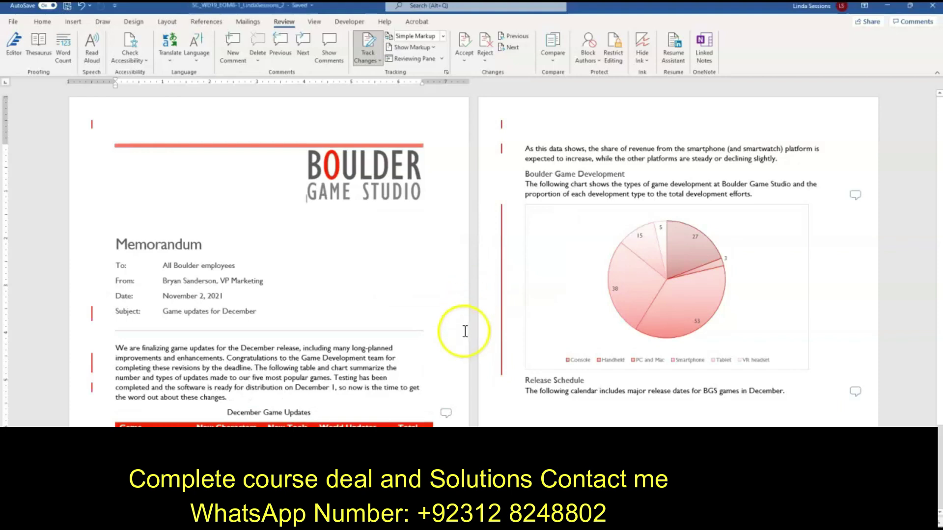
pyautogui.click(450, 417)
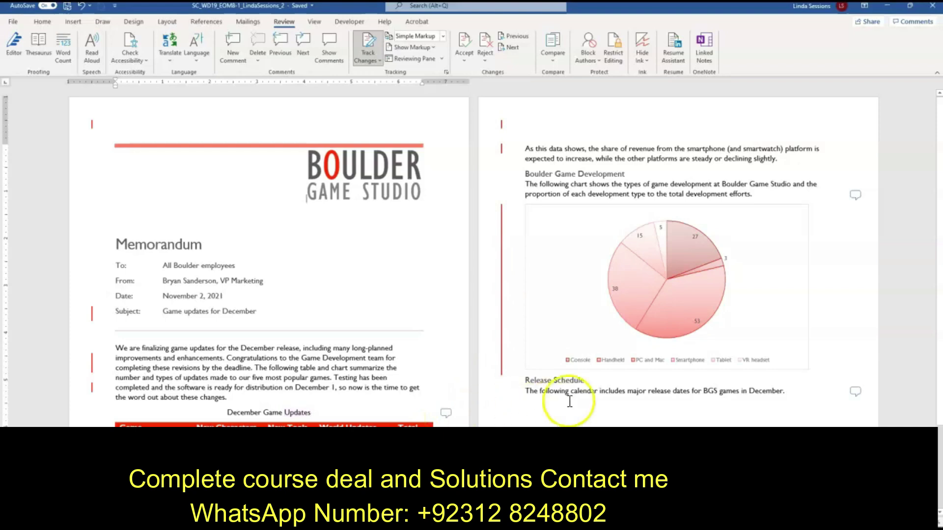
# - Set the review display of the merged memo to All Markup
pyautogui.scroll(-2, 427, 407)
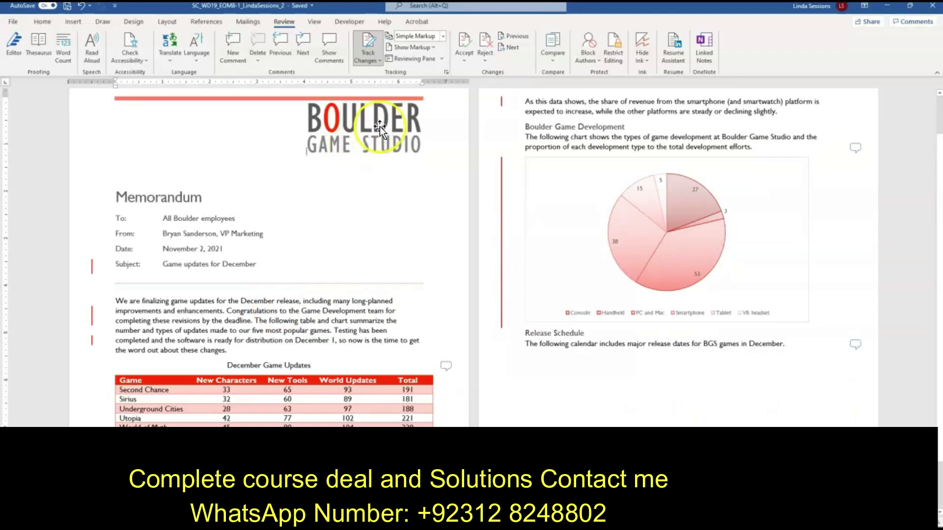
pyautogui.click(425, 39)
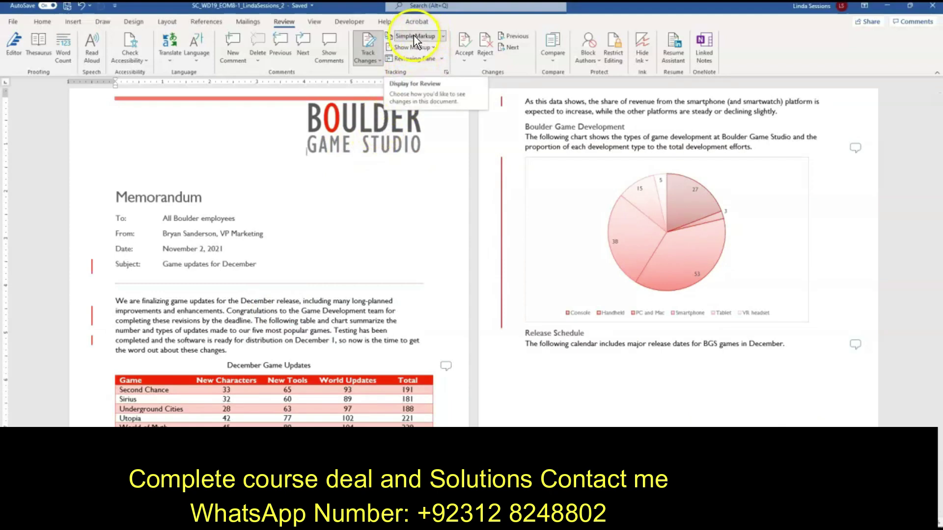
pyautogui.click(442, 37)
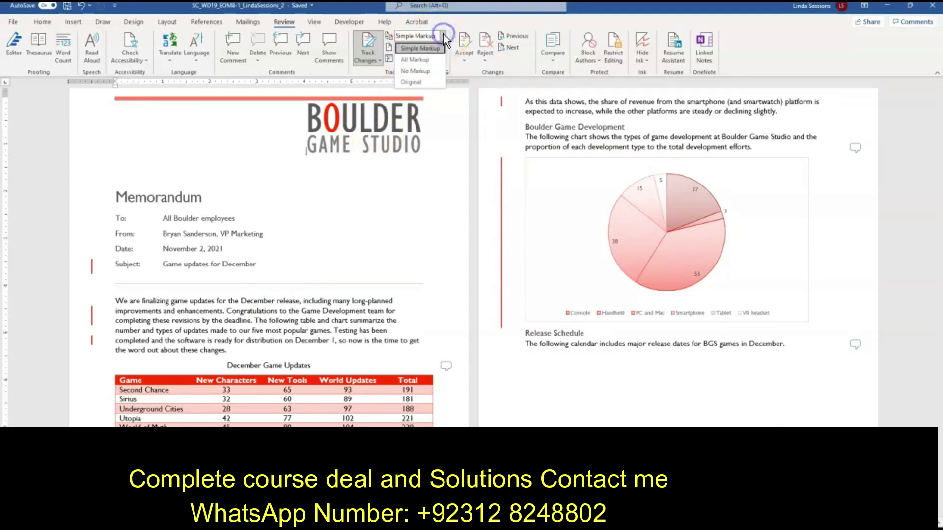
pyautogui.click(425, 60)
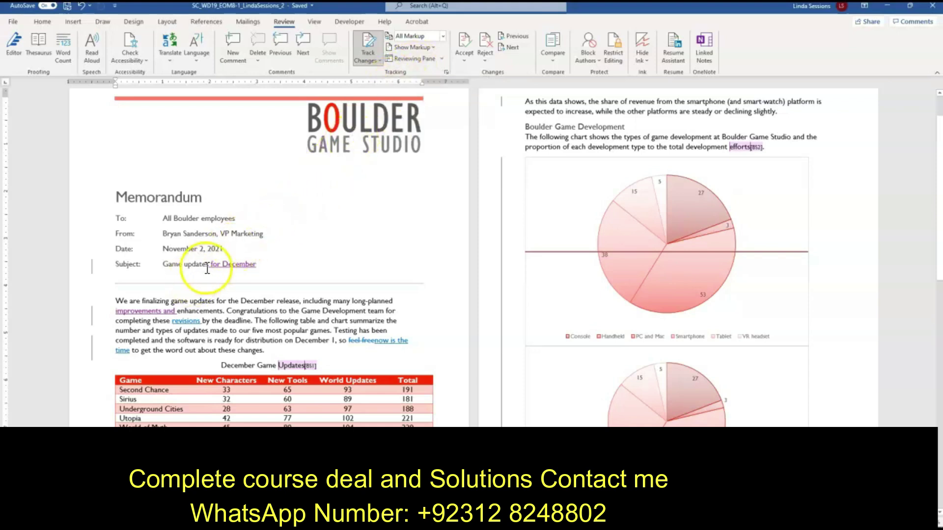
# - Accept the tracked insertion "for December" in the memo's Subject line
pyautogui.moveTo(228, 267)
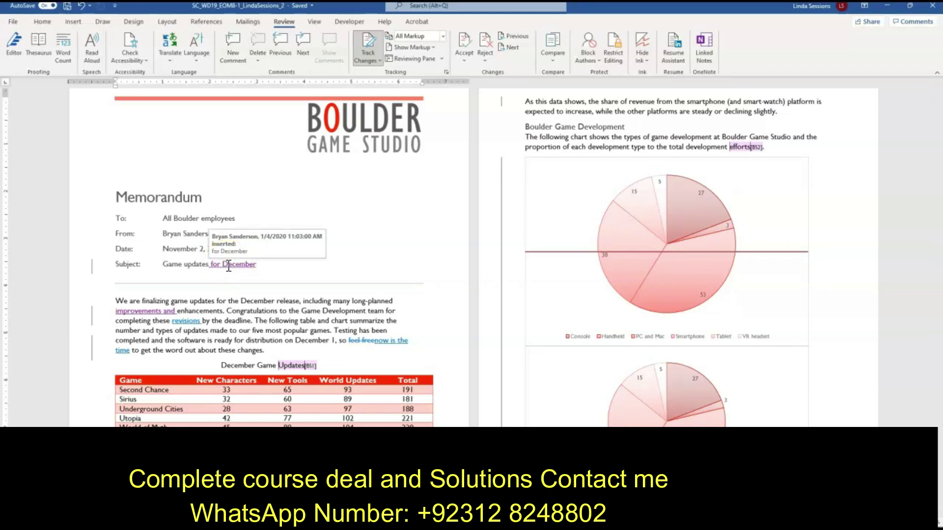
pyautogui.click(228, 265)
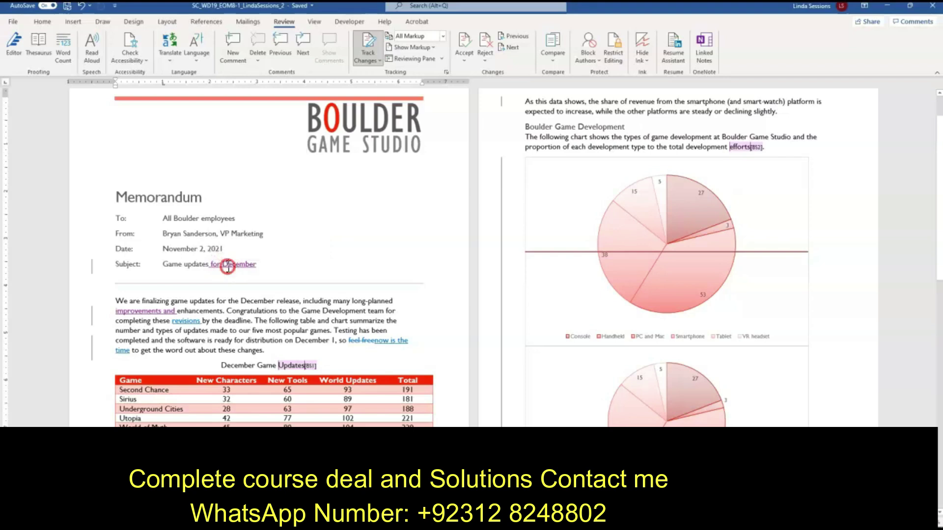
pyautogui.rightClick(228, 267)
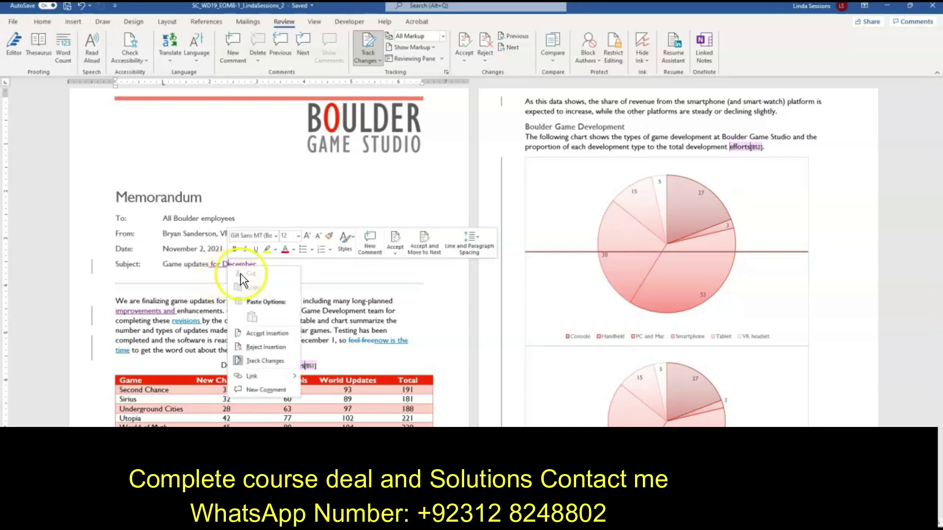
pyautogui.click(259, 334)
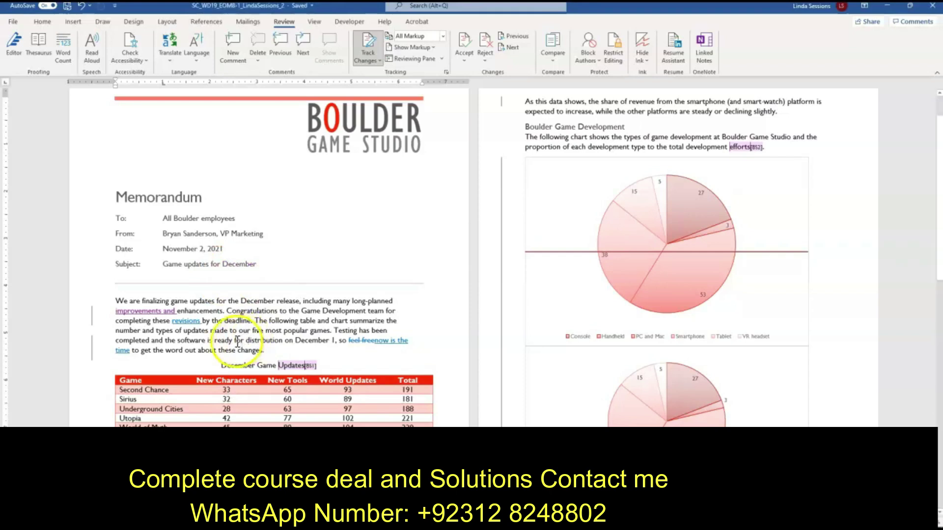
# - Reject the insertion "improvements and" and accept the insertion "revisions" in the memo's first body paragraph
pyautogui.rightClick(129, 316)
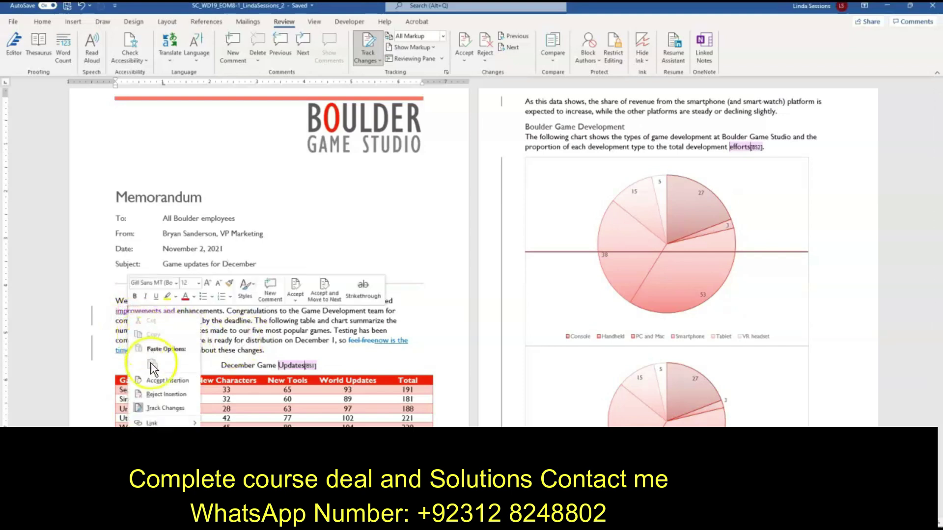
pyautogui.click(153, 395)
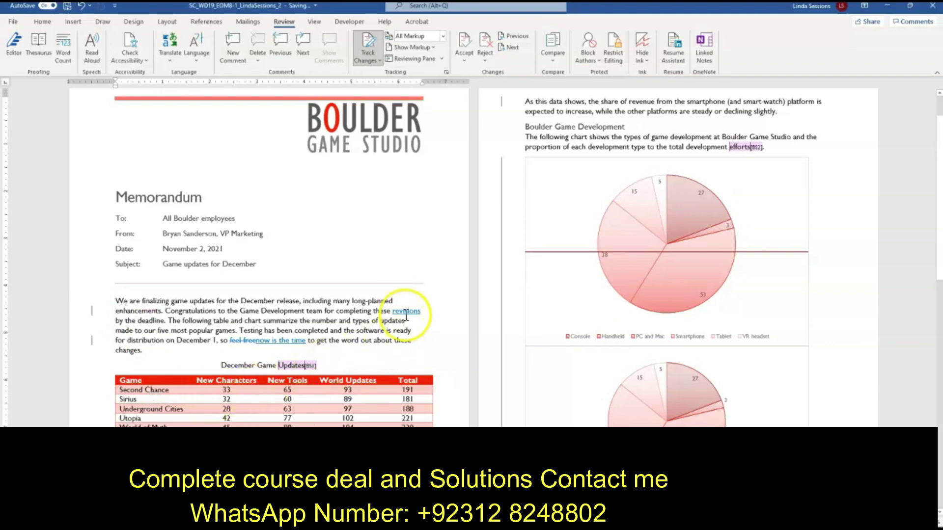
pyautogui.moveTo(406, 315)
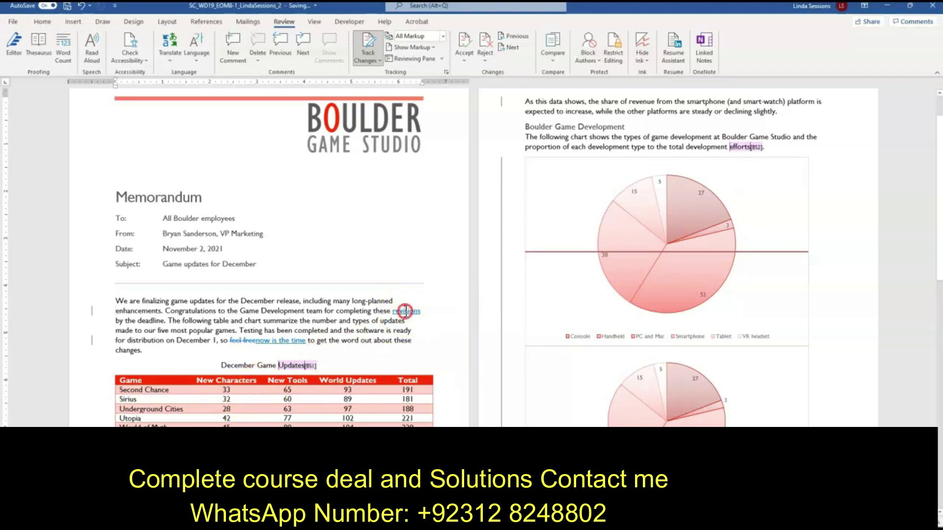
pyautogui.rightClick(405, 310)
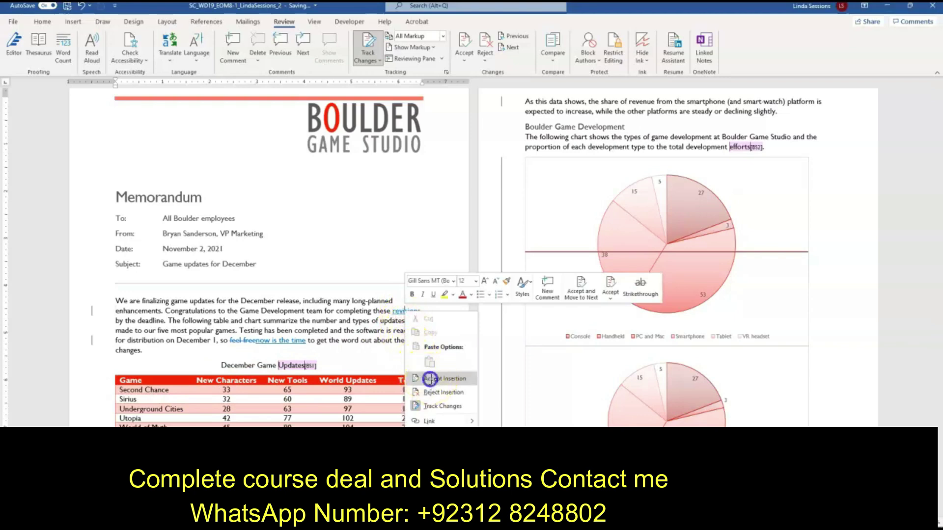
pyautogui.click(429, 379)
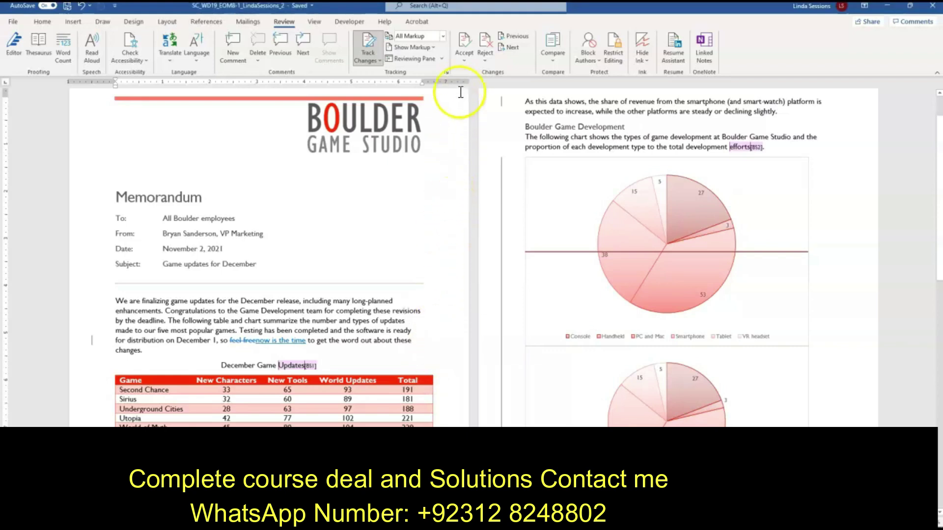
# - Accept all remaining tracked changes in the document while leaving change tracking on
pyautogui.click(462, 61)
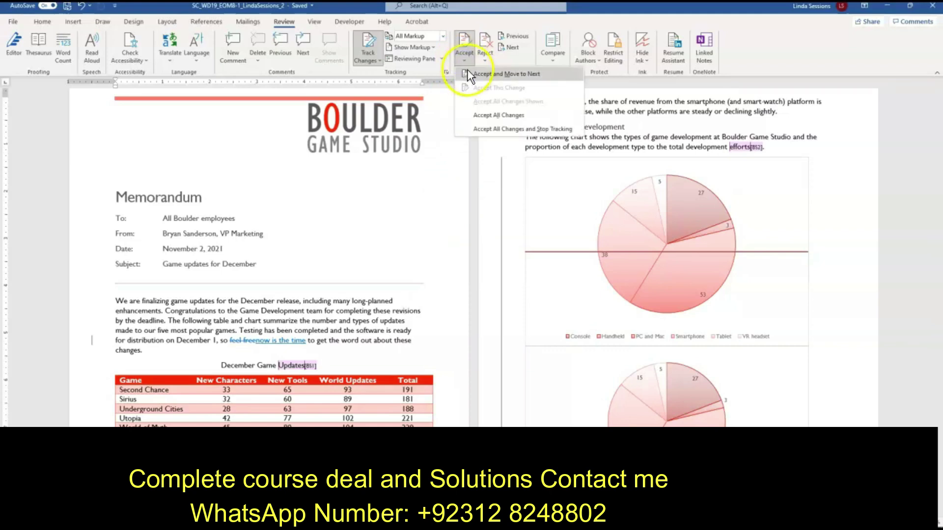
pyautogui.click(479, 115)
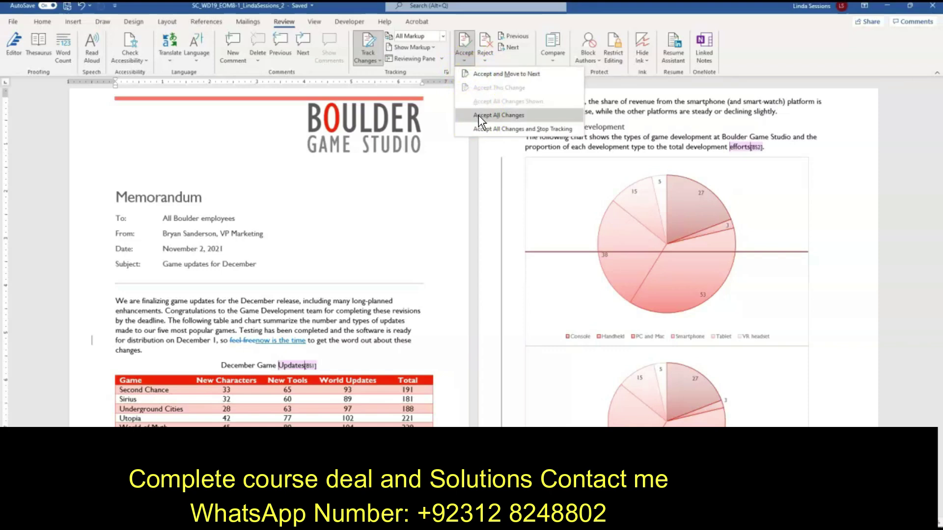
pyautogui.click(479, 115)
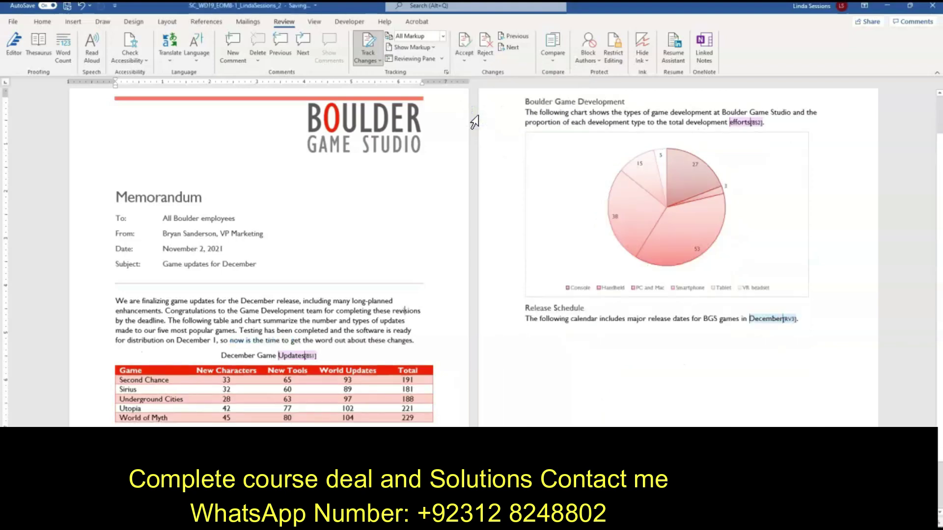
pyautogui.click(475, 116)
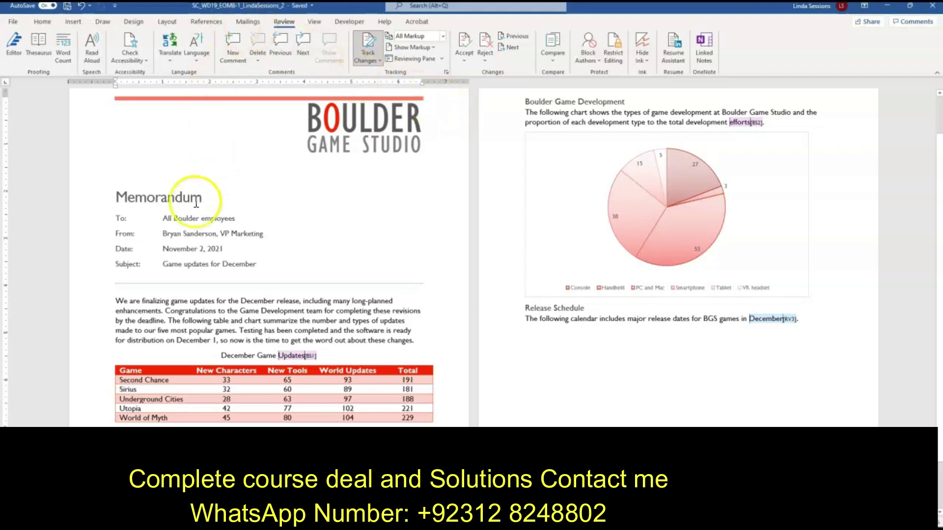
# - Insert "Game Studio" before "employees" in the memo's To line as a tracked change
pyautogui.click(203, 219)
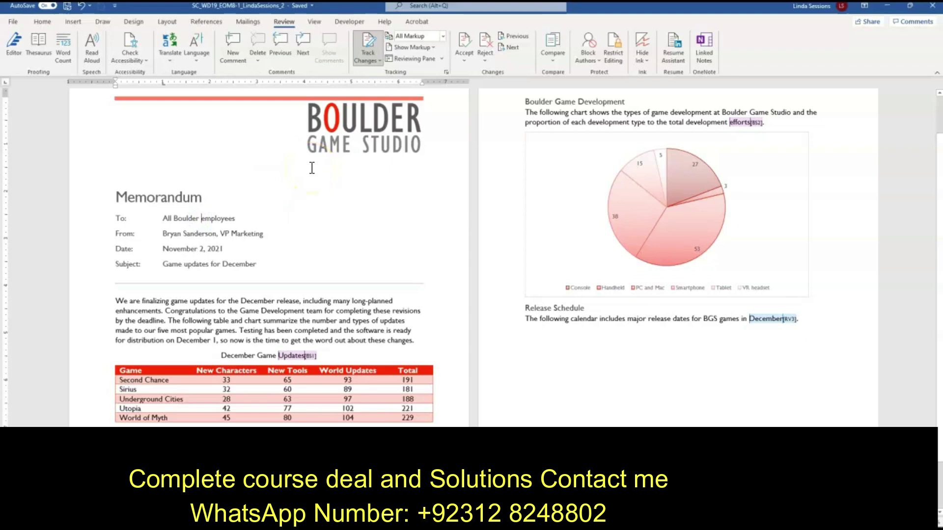
pyautogui.write('Game S')
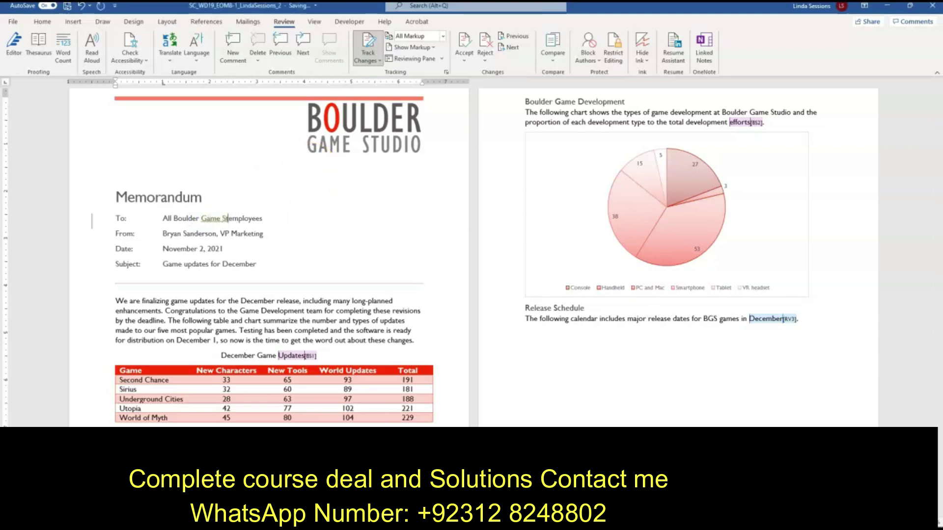
pyautogui.write('tudio')
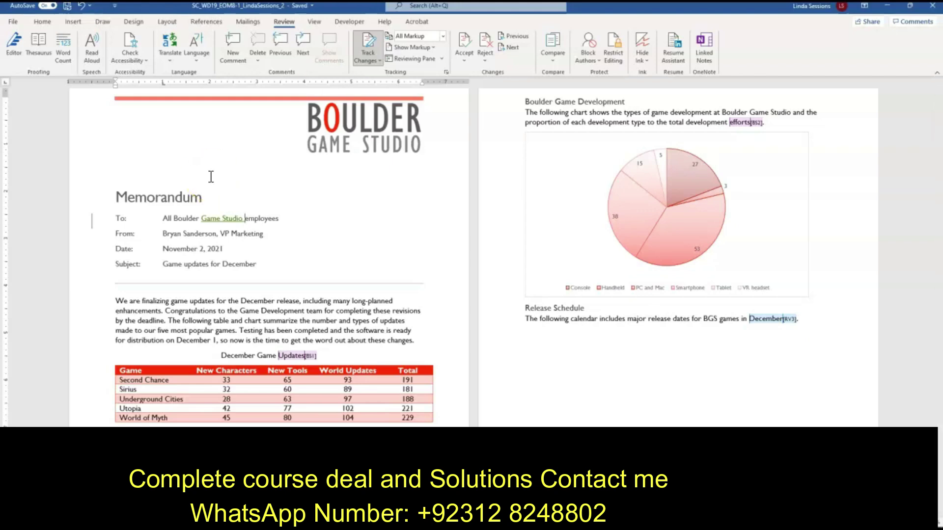
# - Switch the review display to Simple Markup
pyautogui.click(442, 36)
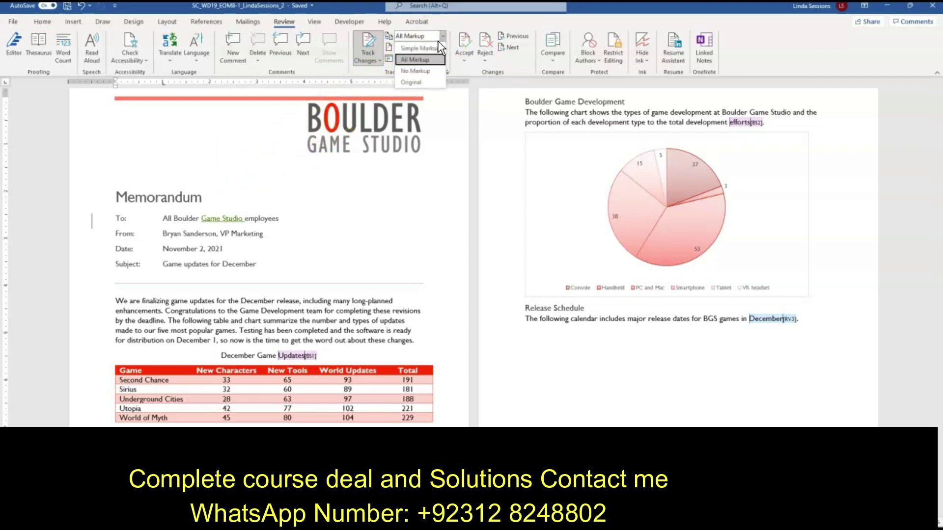
pyautogui.click(432, 47)
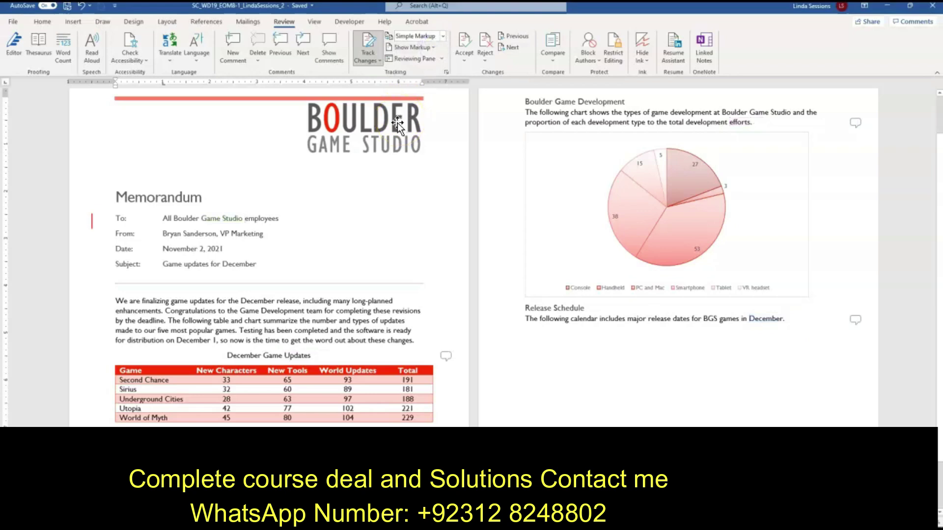
# - Turn off change tracking and read the comment attached to the December Game Updates table title
pyautogui.click(366, 41)
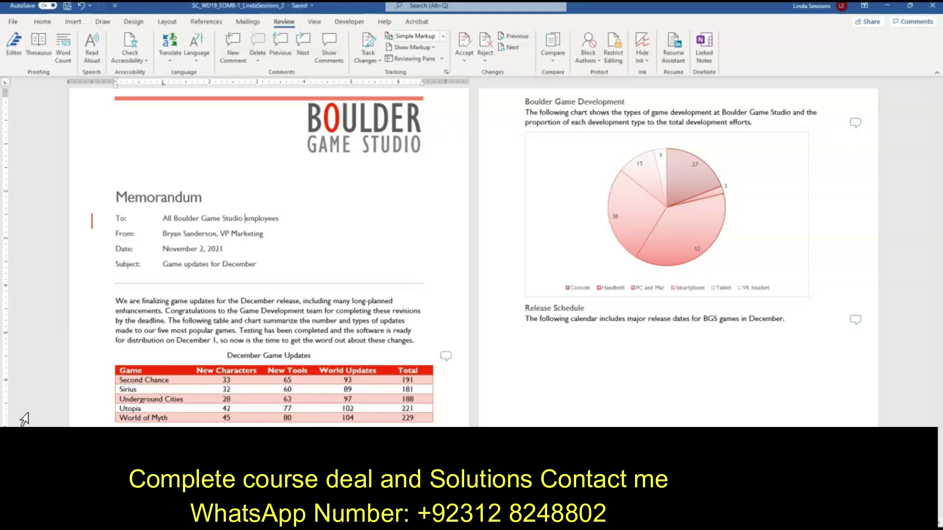
pyautogui.click(445, 355)
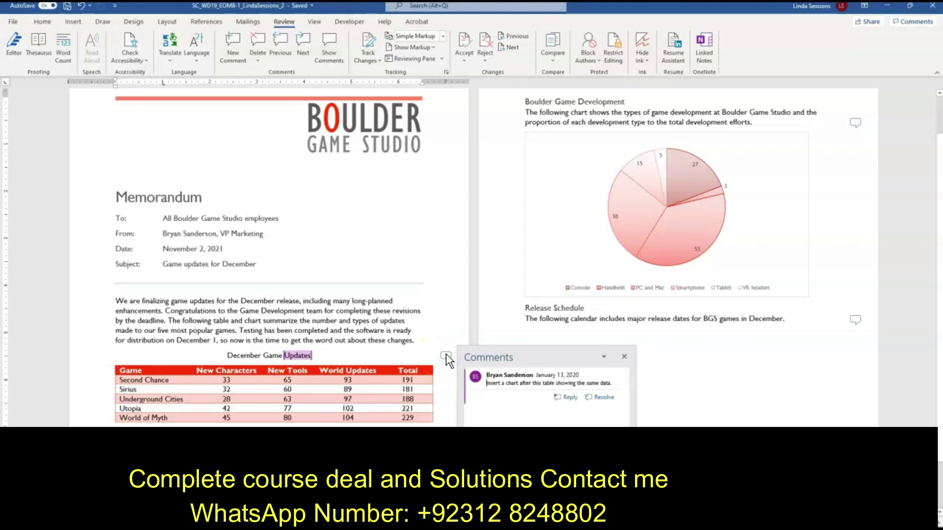
pyautogui.click(624, 357)
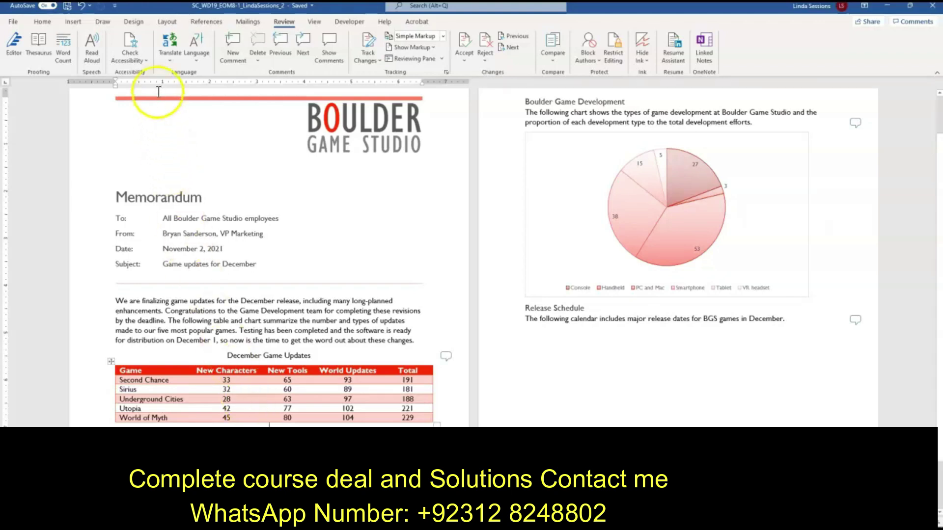
# - Insert a clustered column chart below the December Game Updates table
pyautogui.click(75, 20)
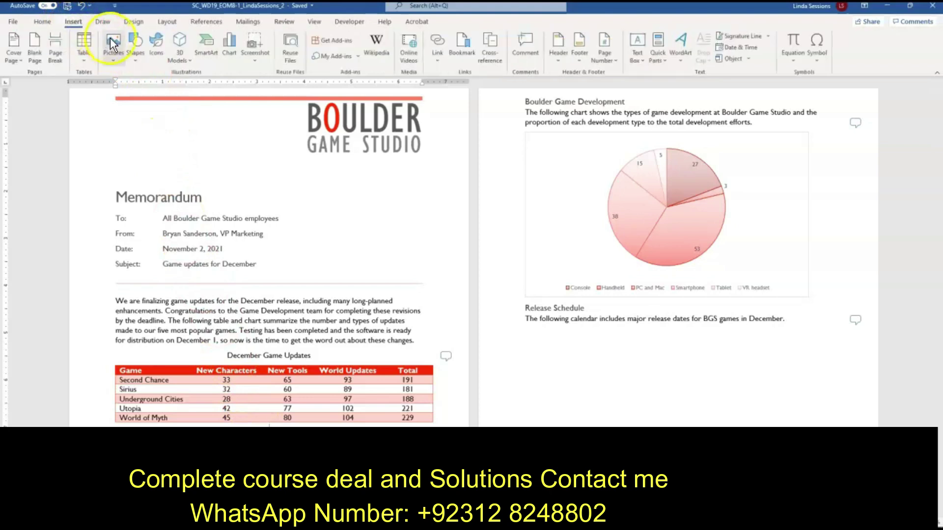
pyautogui.click(230, 51)
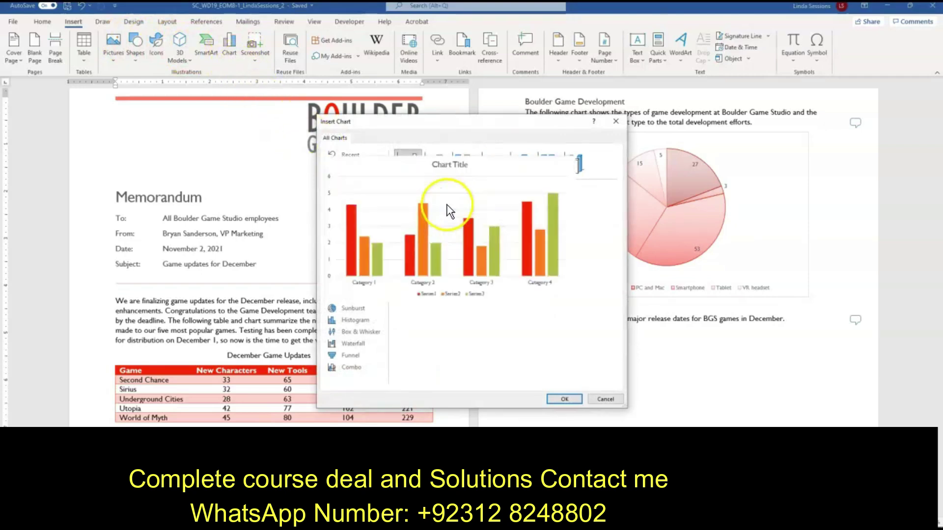
pyautogui.click(569, 399)
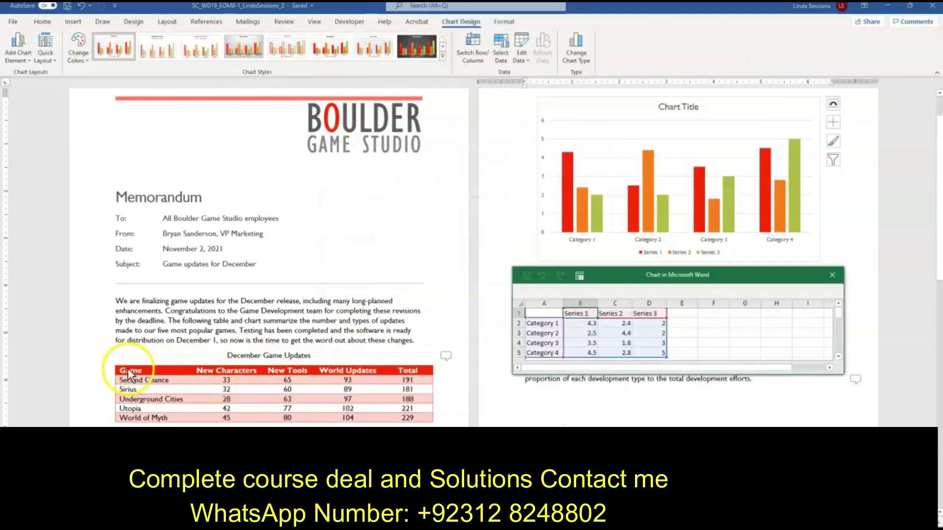
# - Copy the whole December Game Updates table and paste it over the sample data in the chart's data sheet, keeping its source formatting
pyautogui.click(128, 371)
pyautogui.click(112, 362)
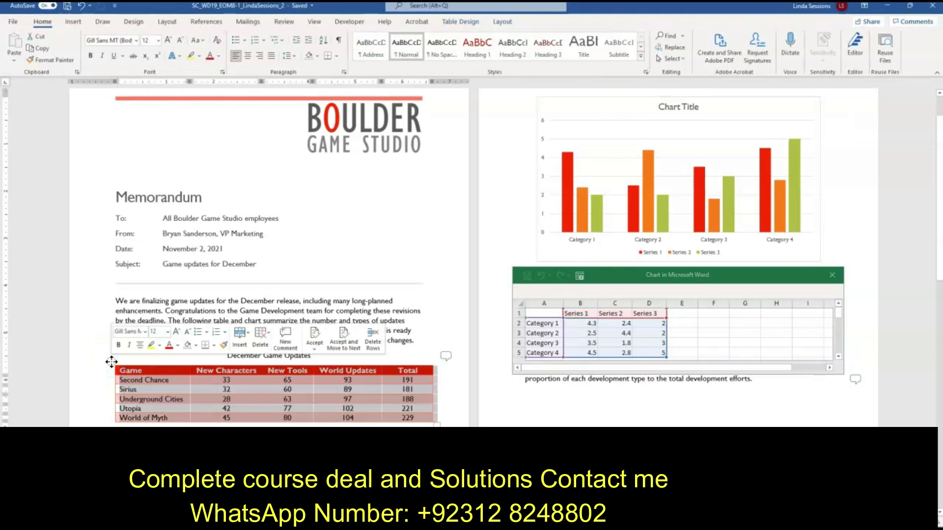
pyautogui.click(112, 362)
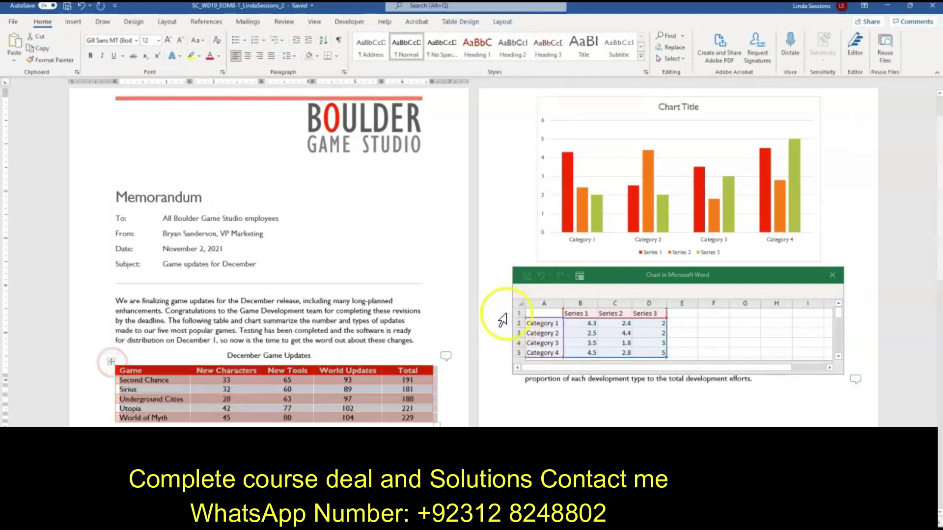
pyautogui.click(523, 304)
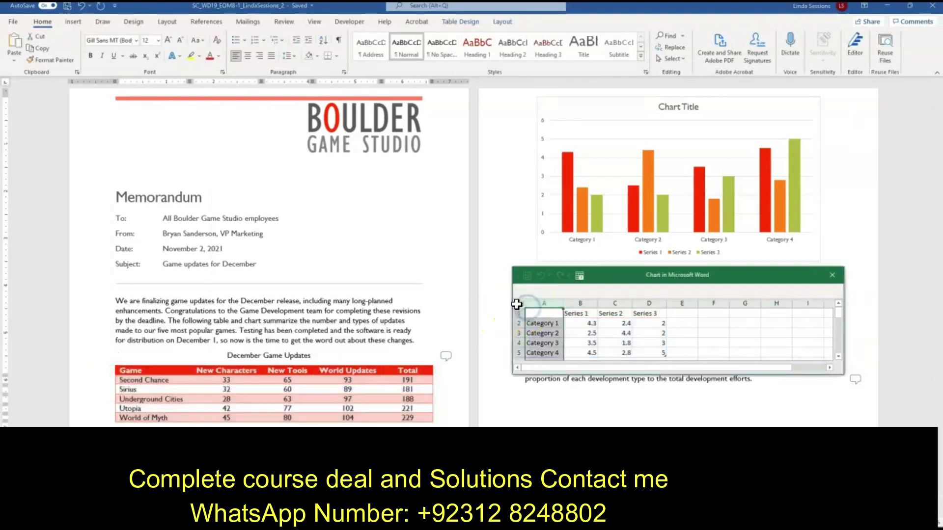
pyautogui.click(521, 304)
pyautogui.rightClick(521, 303)
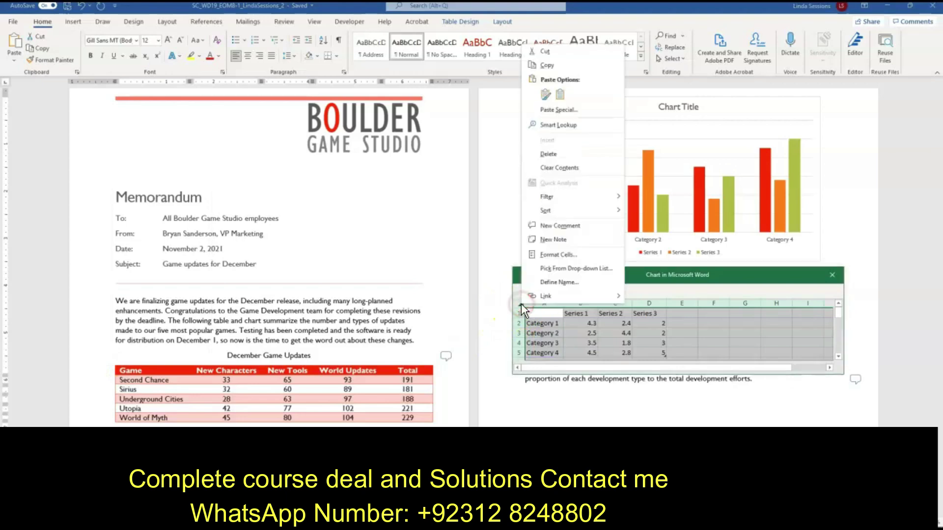
pyautogui.click(546, 93)
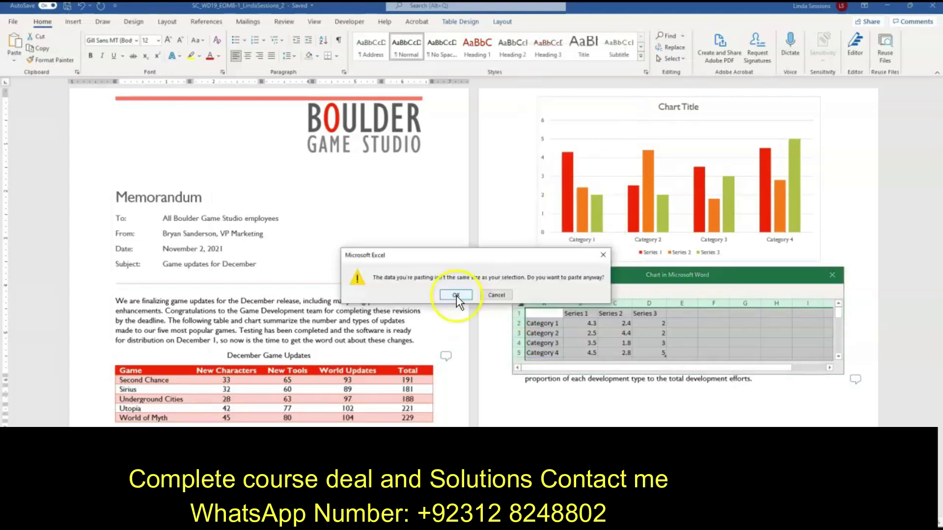
pyautogui.click(456, 295)
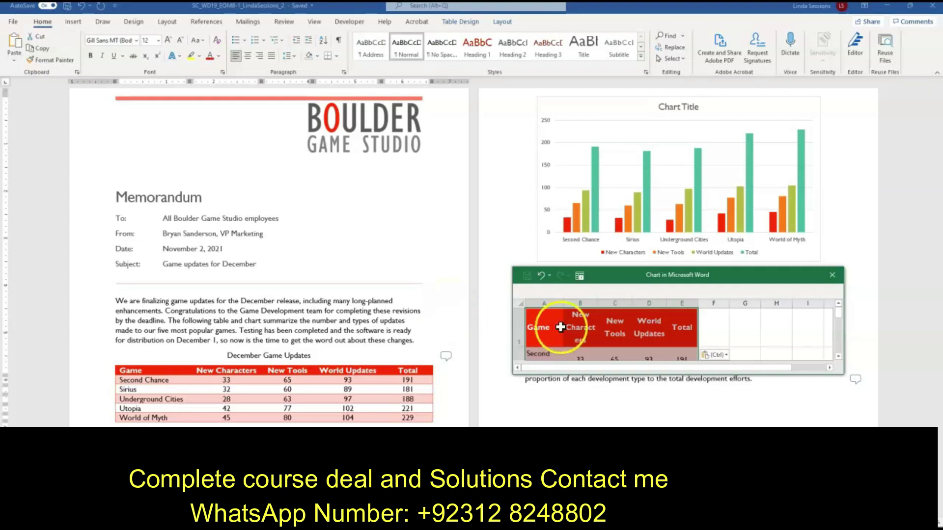
# - Delete the Total column from the chart's data and close the data sheet
pyautogui.click(685, 303)
pyautogui.rightClick(681, 304)
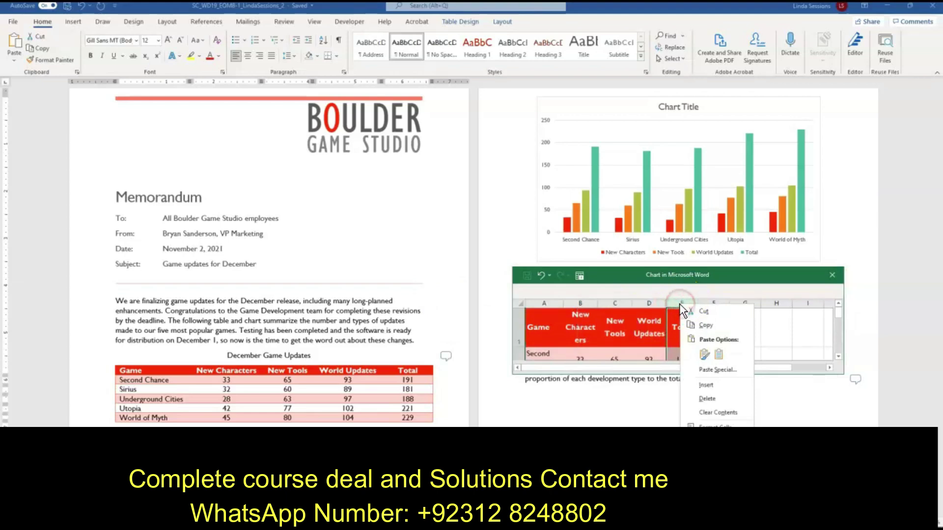
pyautogui.click(707, 399)
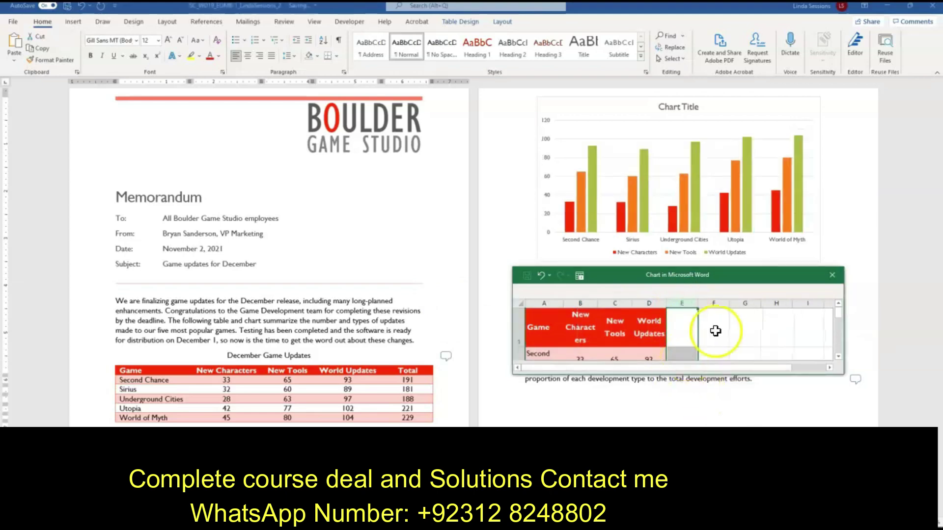
pyautogui.click(835, 274)
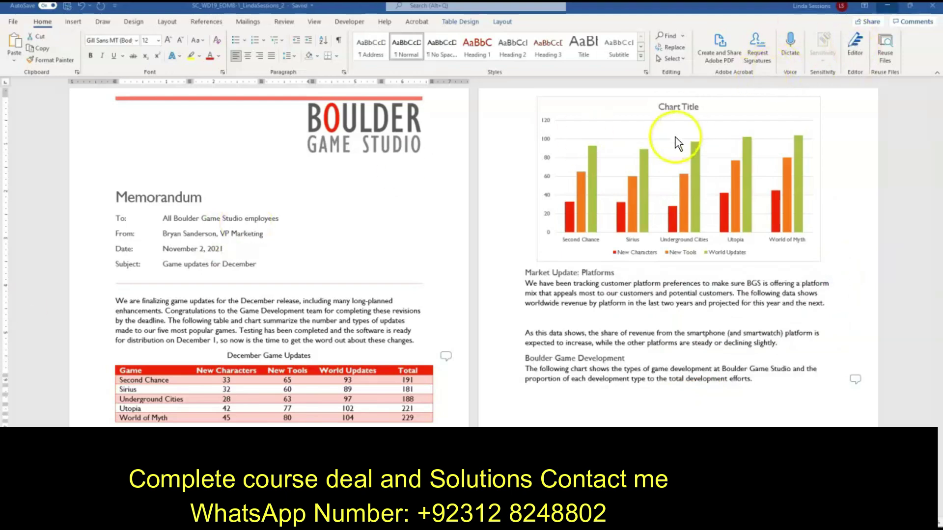
# - Remove the title placeholder from the new column chart
pyautogui.click(669, 106)
pyautogui.click(668, 102)
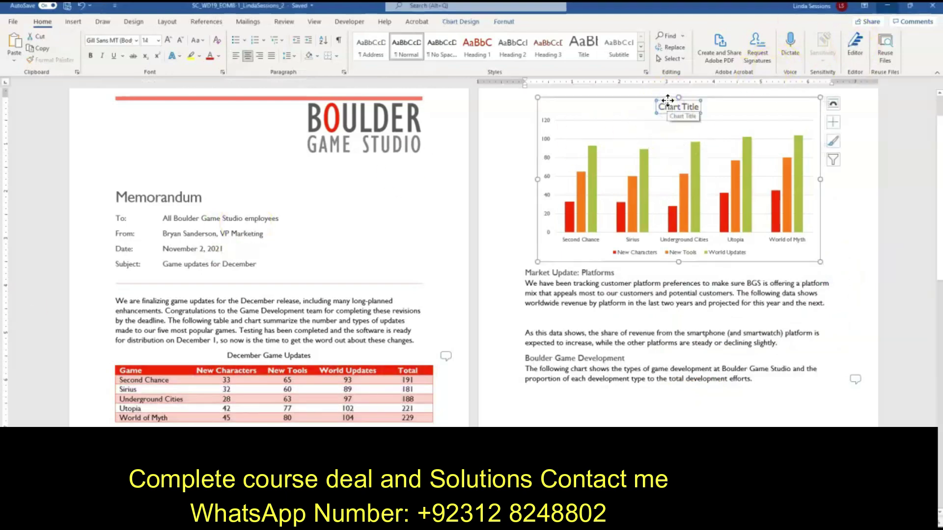
pyautogui.press('Delete')
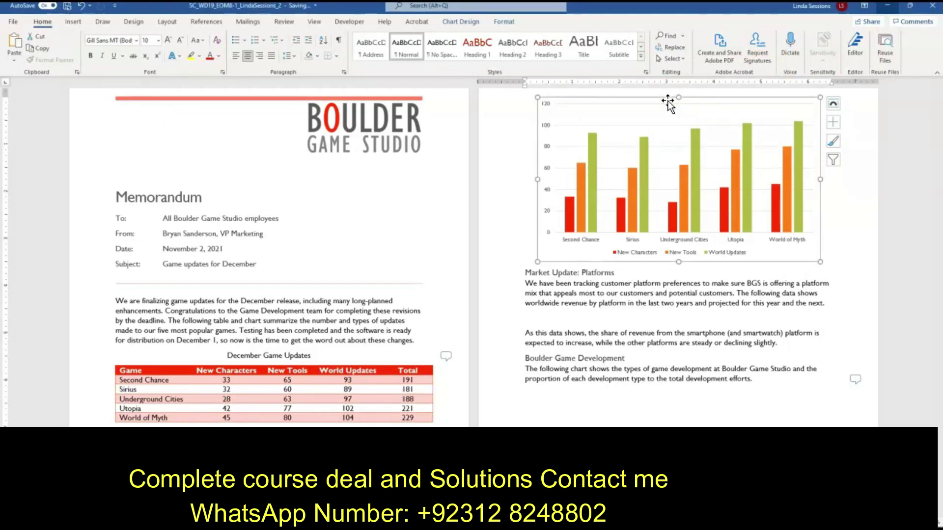
pyautogui.click(645, 111)
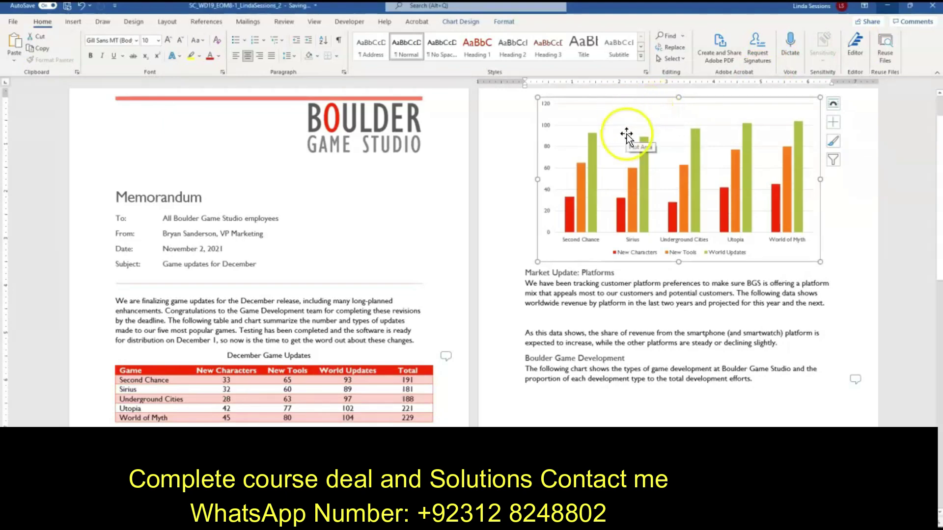
pyautogui.click(455, 21)
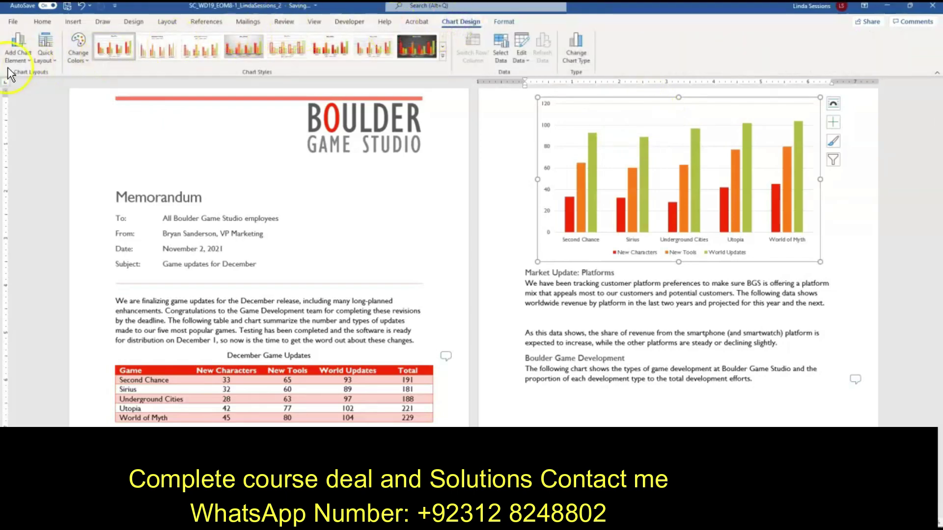
pyautogui.click(21, 56)
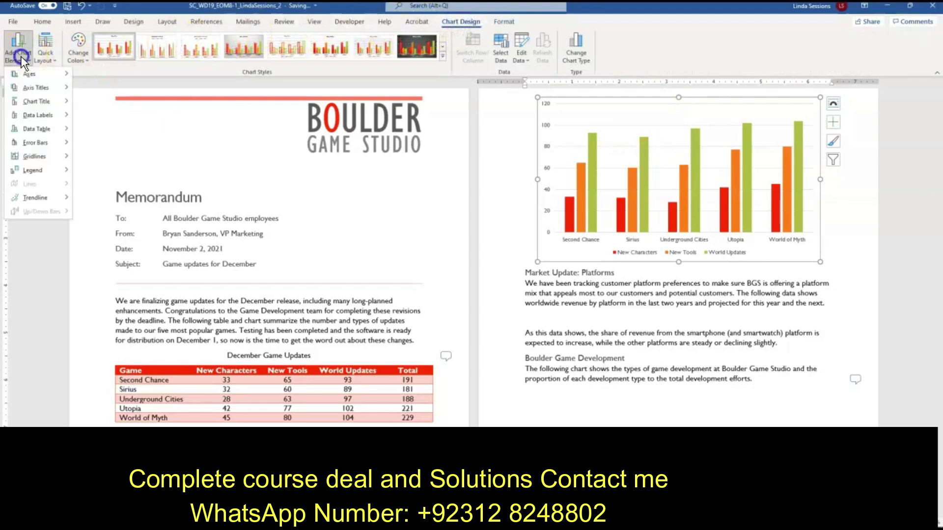
pyautogui.click(31, 89)
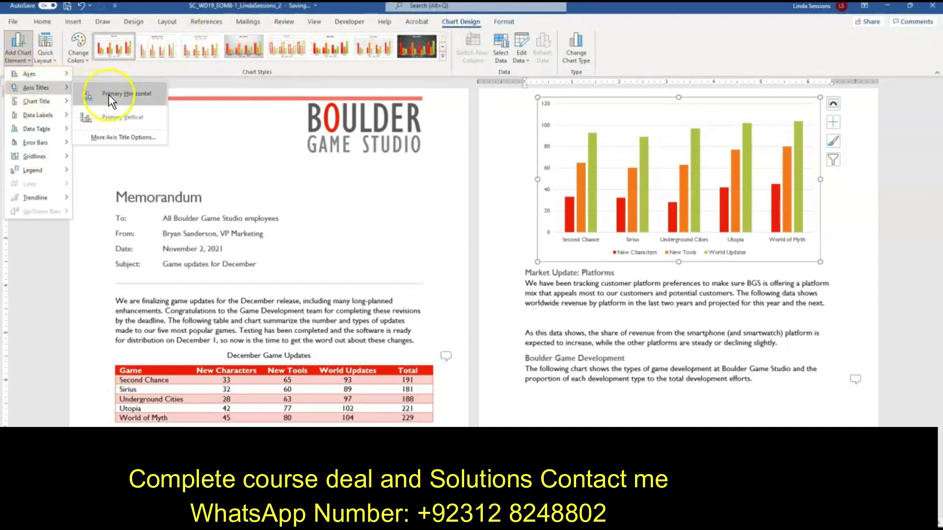
pyautogui.click(108, 94)
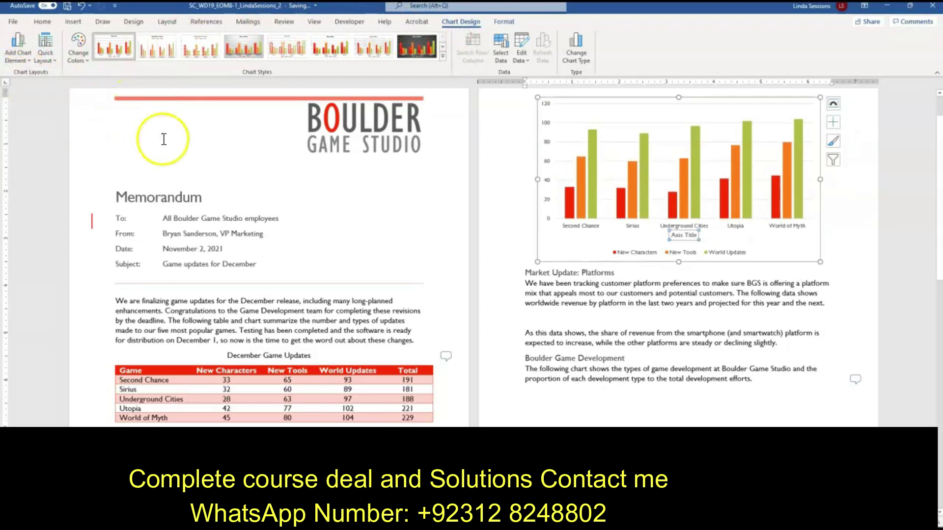
pyautogui.click(81, 6)
# - Add a primary vertical axis title to the column chart reading "Number of Updates"
pyautogui.click(22, 54)
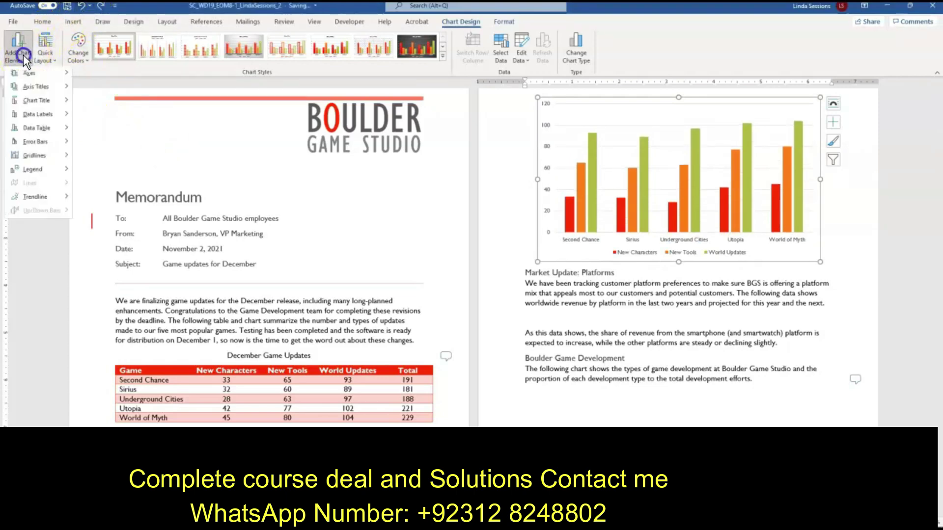
pyautogui.moveTo(25, 91)
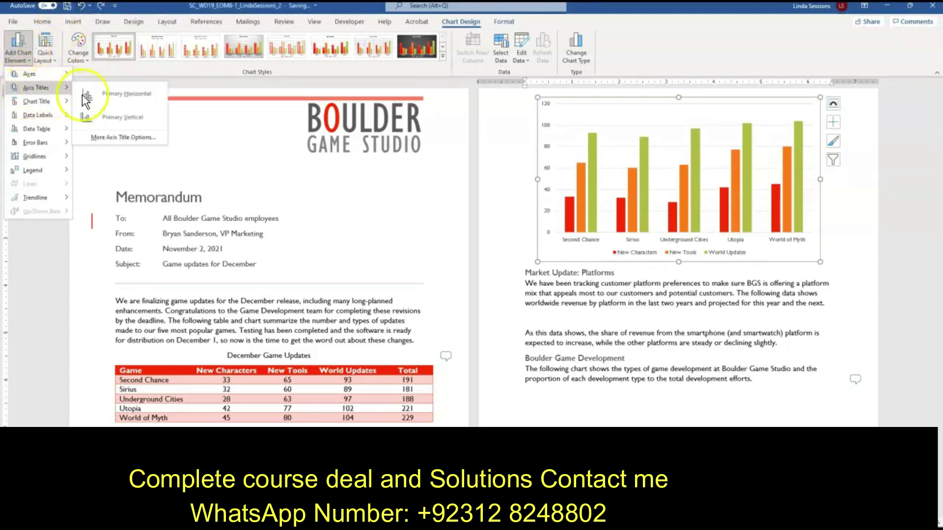
pyautogui.click(118, 126)
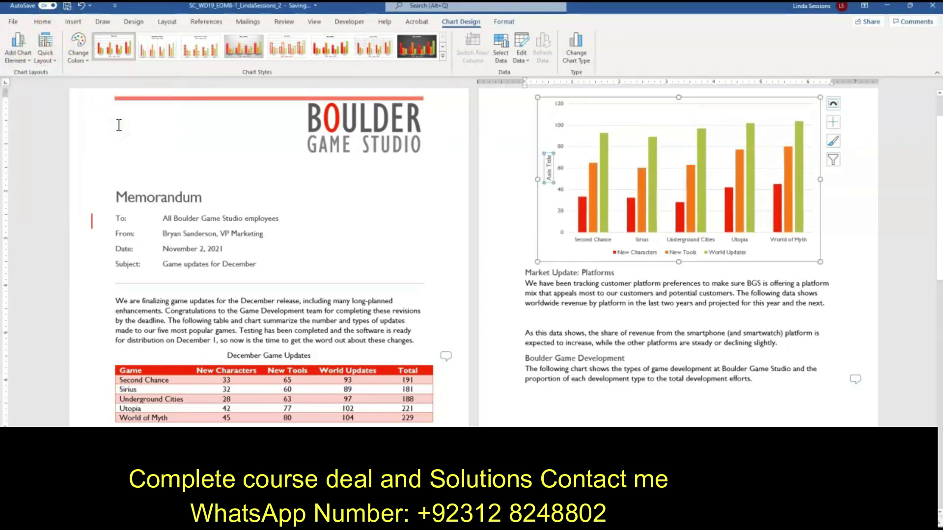
pyautogui.write('Number of')
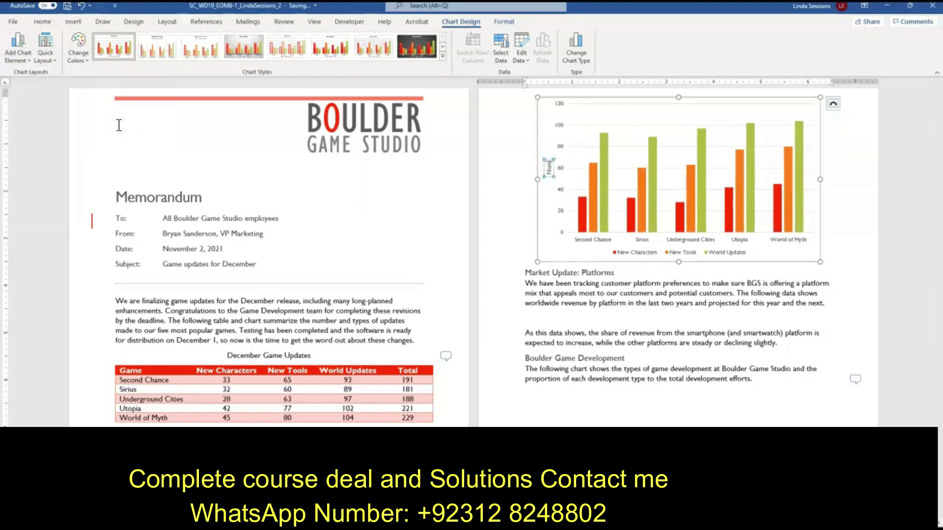
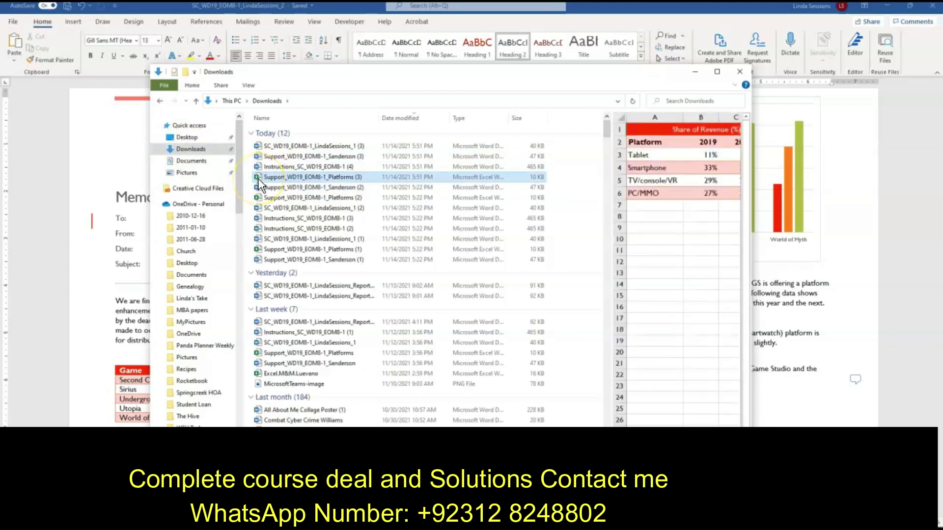
# - Open the Support_WD19_EOM8-1_Platforms (3) workbook in Excel, enable editing, and move its window clear of the memo's second page
pyautogui.doubleClick(258, 178)
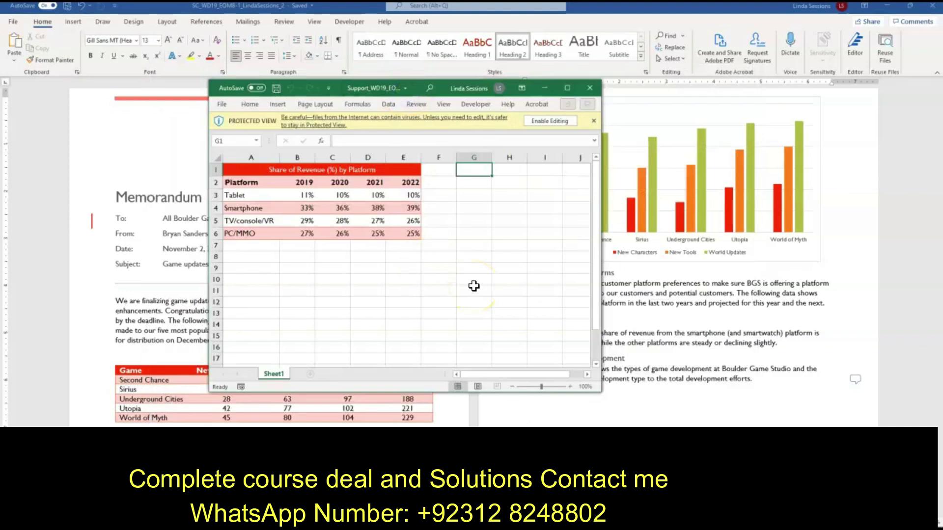
pyautogui.click(558, 122)
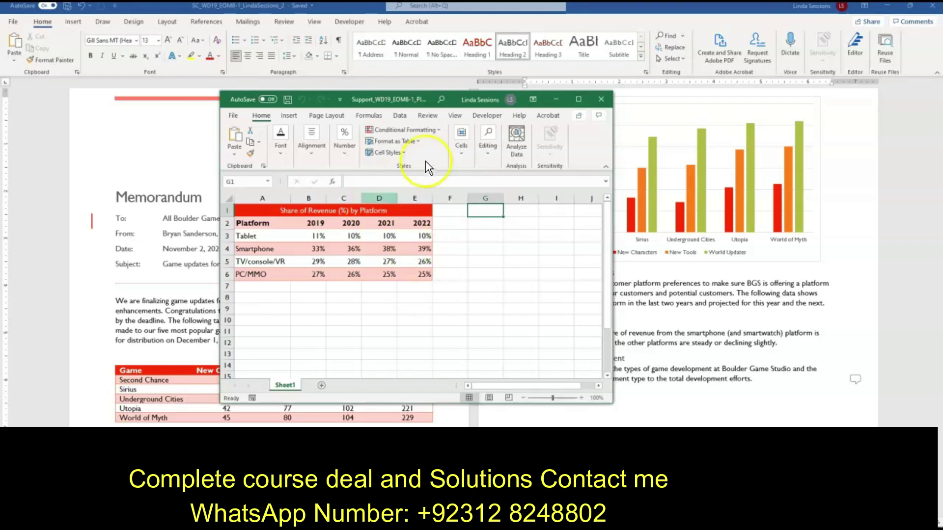
pyautogui.moveTo(456, 98); pyautogui.dragTo(331, 116)
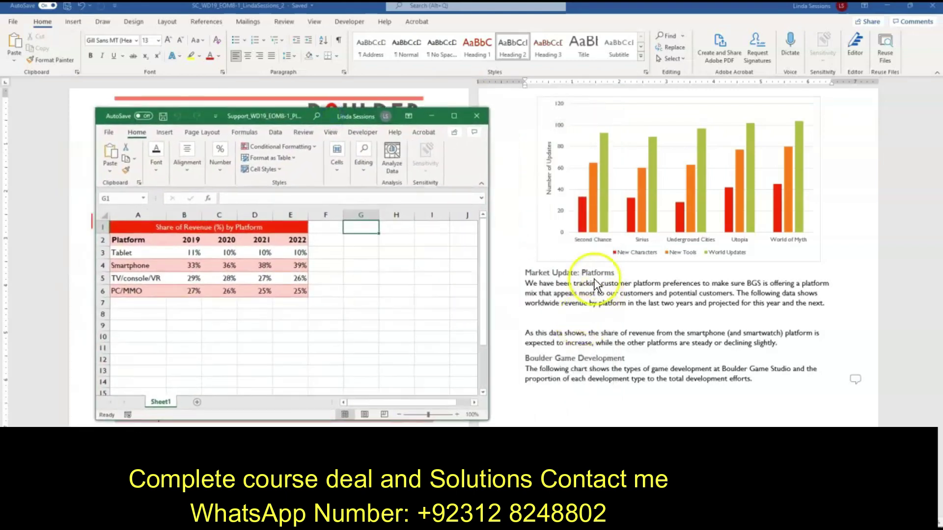
# - Copy the Share of Revenue (%) by Platform table, cells A1:E6, from the Excel workbook
pyautogui.click(546, 317)
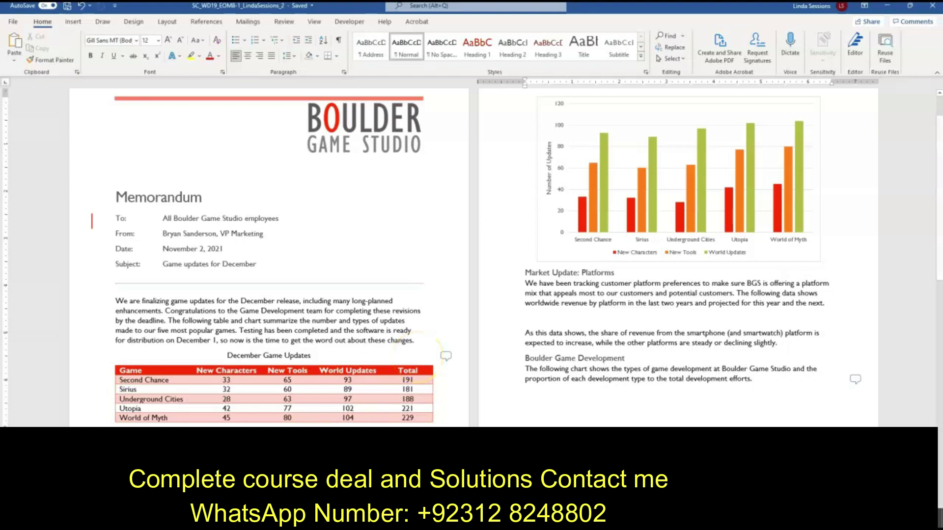
pyautogui.hotkey('alt', 'Tab')
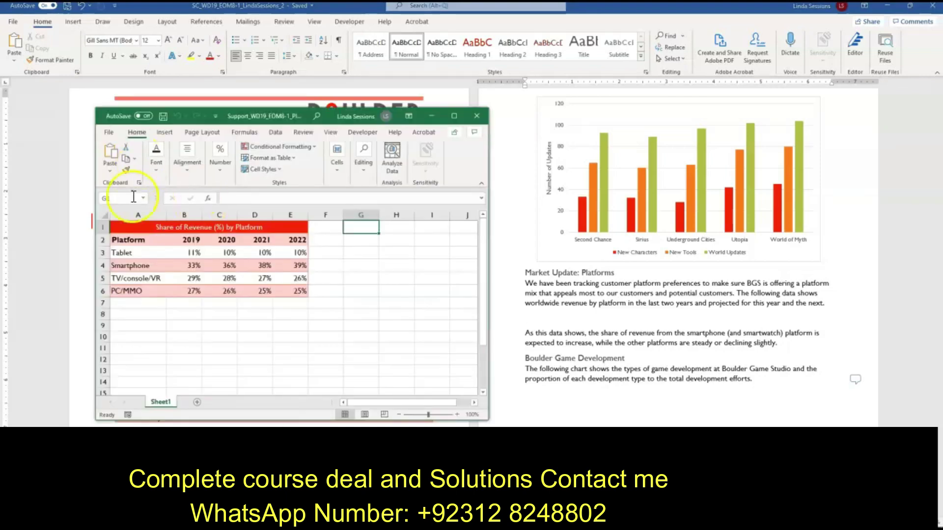
pyautogui.moveTo(127, 228); pyautogui.dragTo(128, 291)
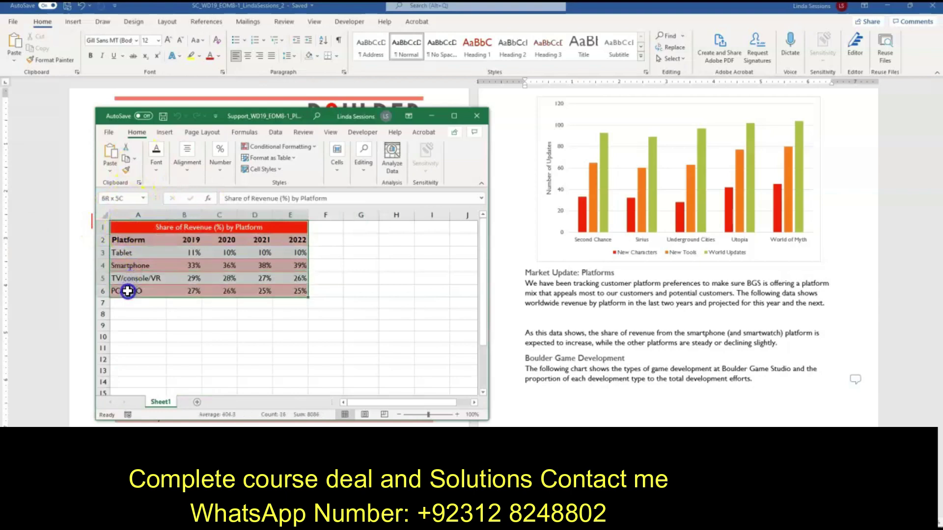
pyautogui.rightClick(130, 248)
pyautogui.click(156, 269)
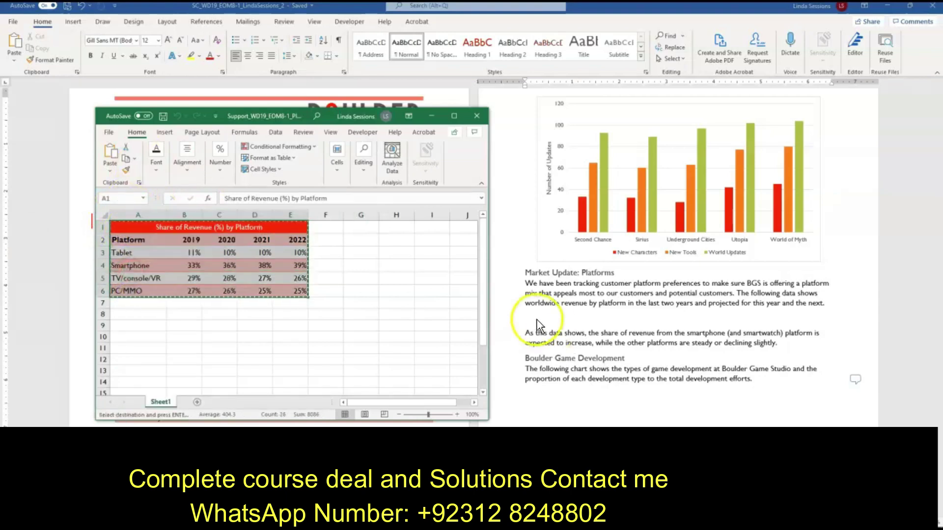
# - In the Word memo, paste the copied table as a link using destination styles in the blank paragraph below the Market Update: Platforms text
pyautogui.click(540, 320)
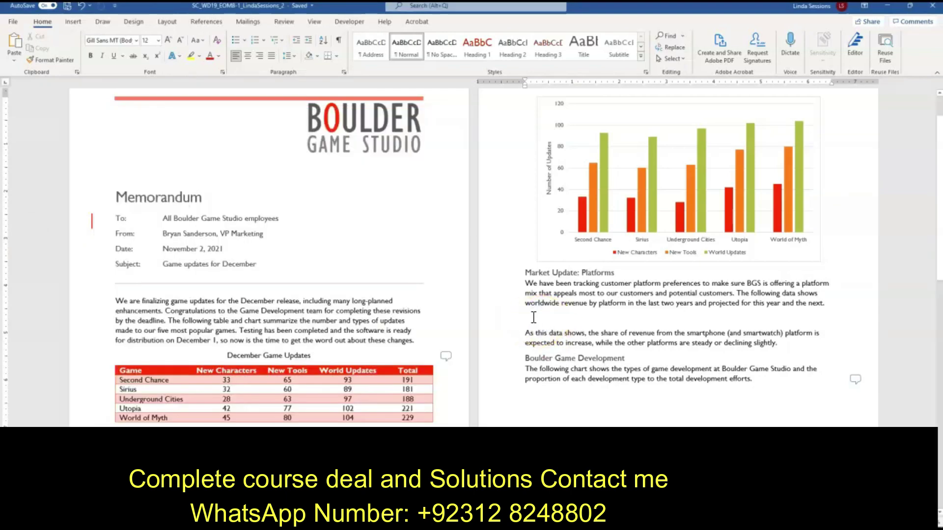
pyautogui.rightClick(528, 315)
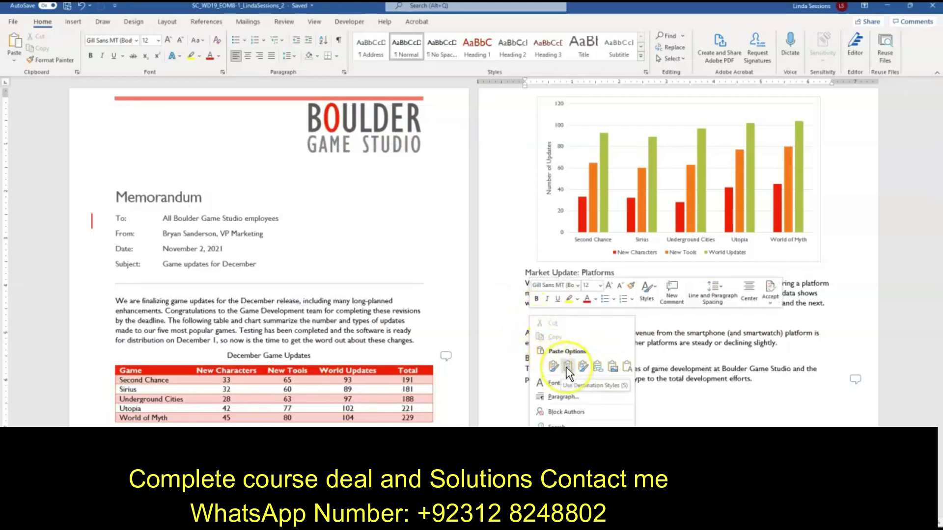
pyautogui.click(597, 364)
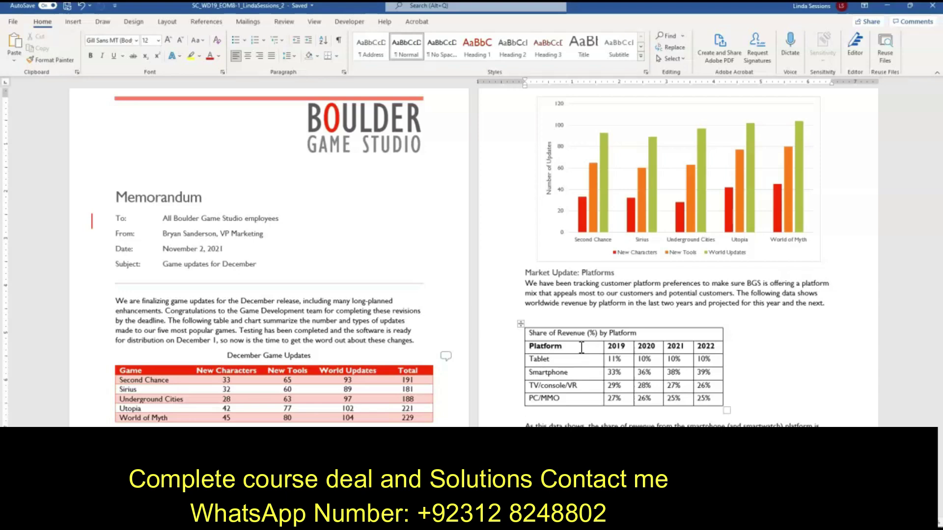
# - Break the memo's link to the Support_WD19_EOM8-1_Platforms (3).xlsx workbook and return to the document
pyautogui.click(12, 22)
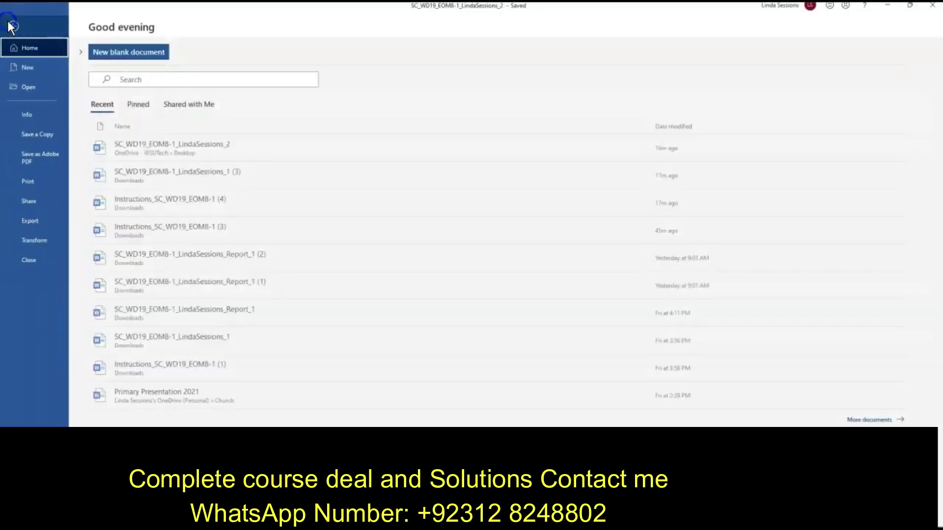
pyautogui.click(27, 114)
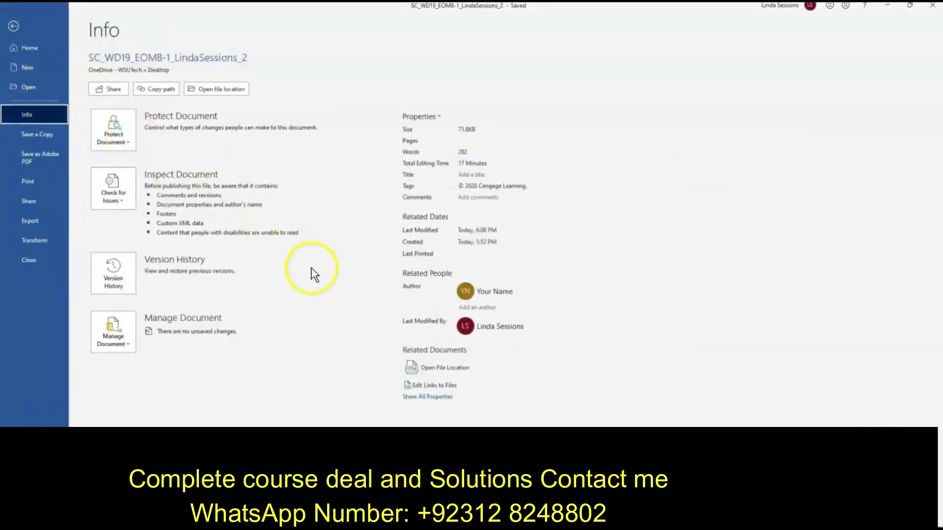
pyautogui.click(435, 388)
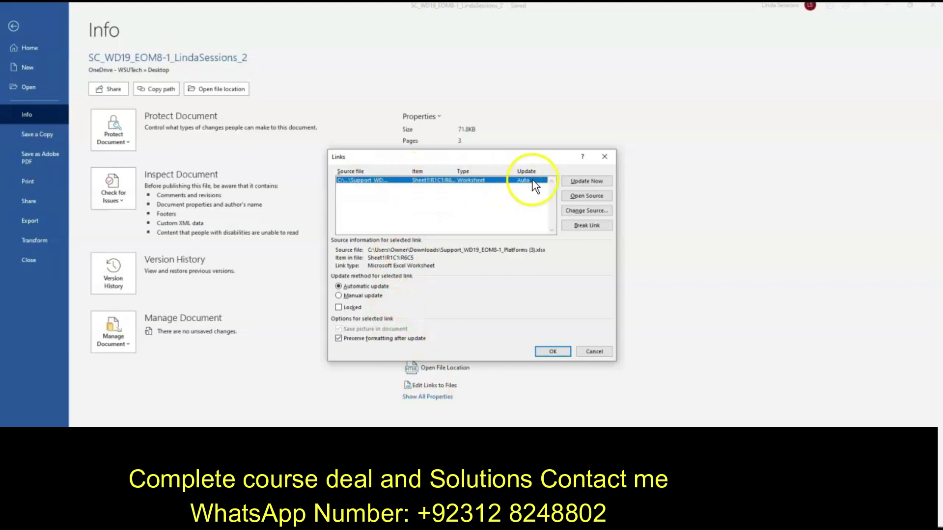
pyautogui.click(589, 225)
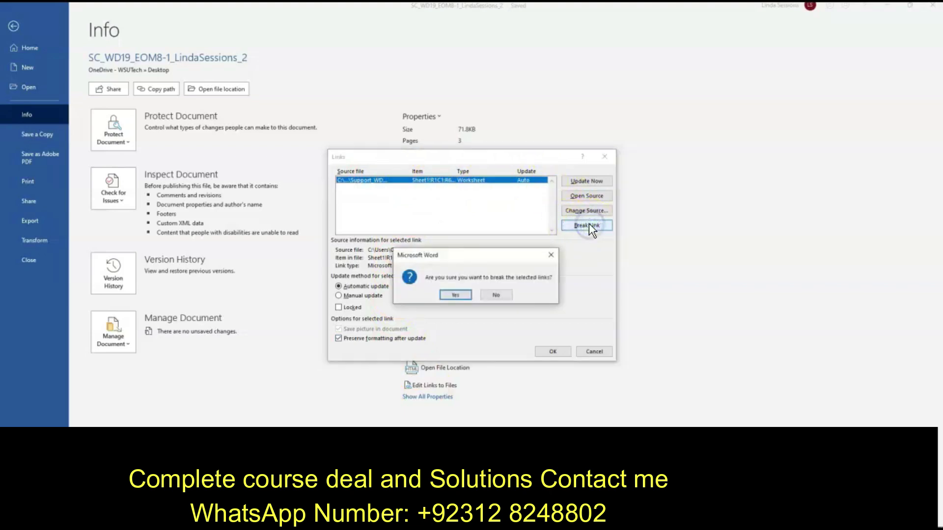
pyautogui.click(453, 297)
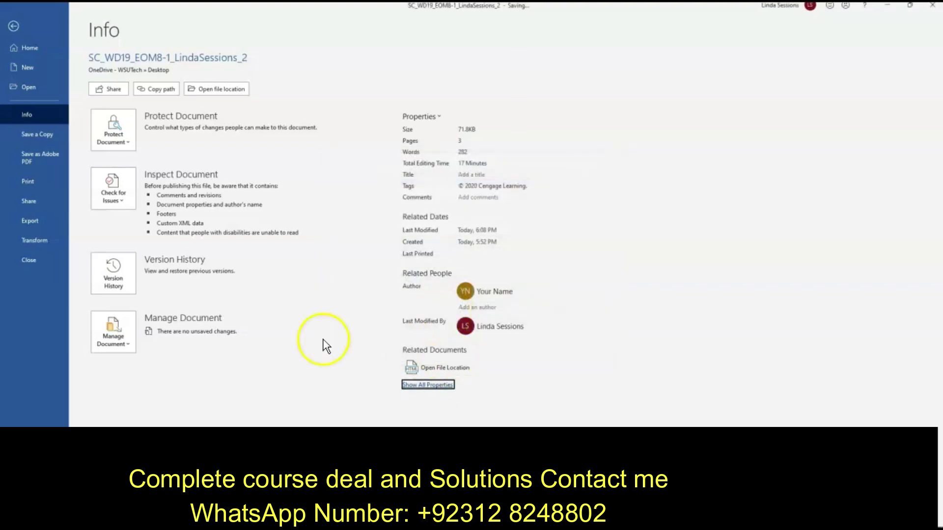
pyautogui.click(13, 26)
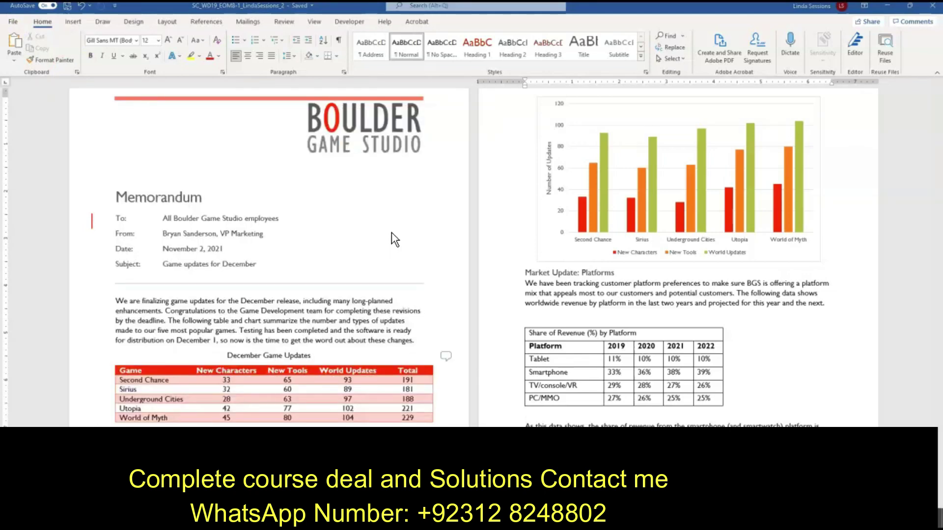
# - Change the pie chart above the Release Schedule heading to a 3-D Pie
pyautogui.scroll(-10, 438, 257)
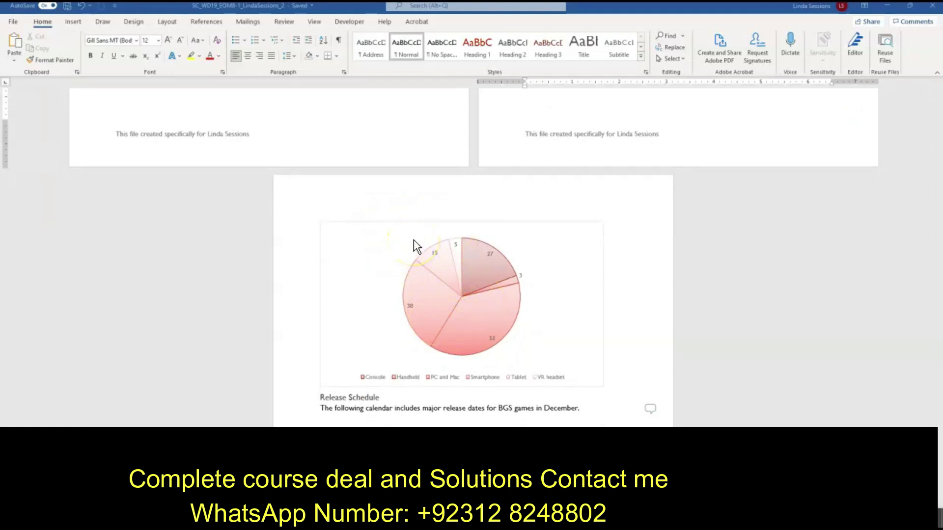
pyautogui.click(395, 244)
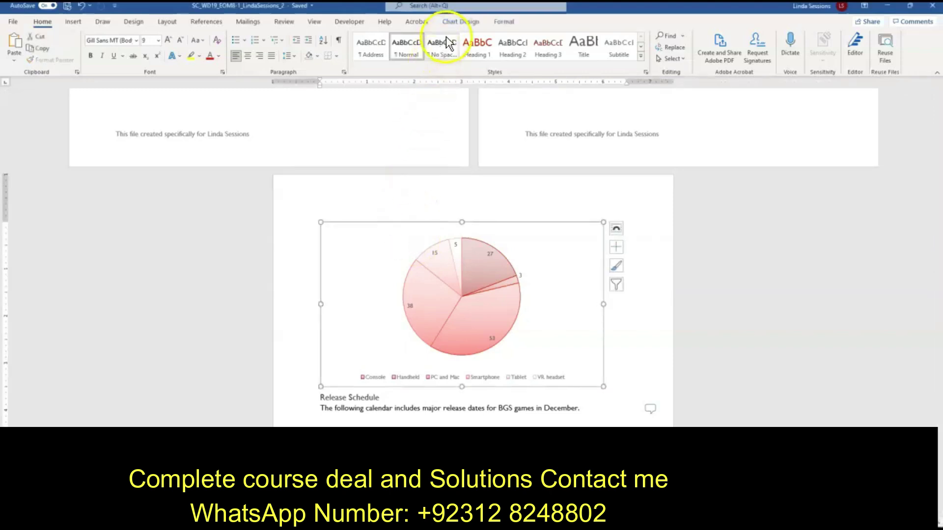
pyautogui.click(456, 22)
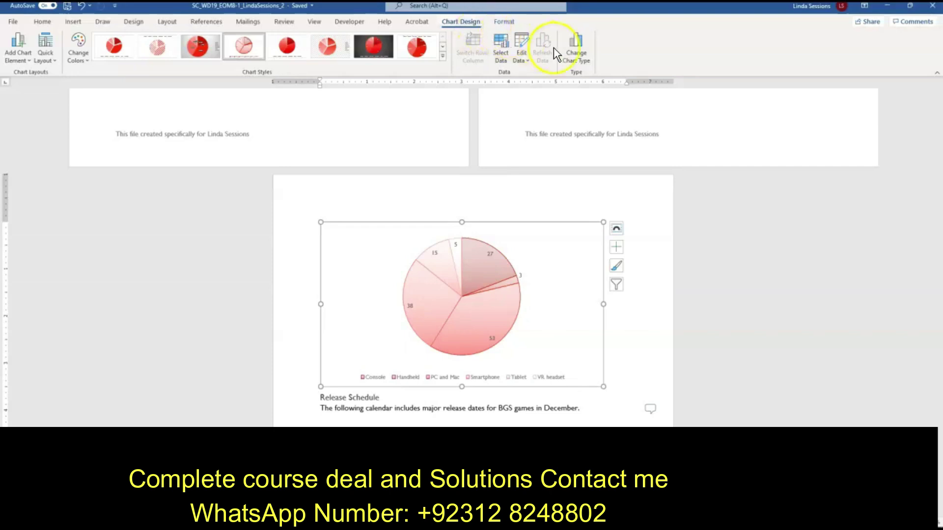
pyautogui.click(583, 49)
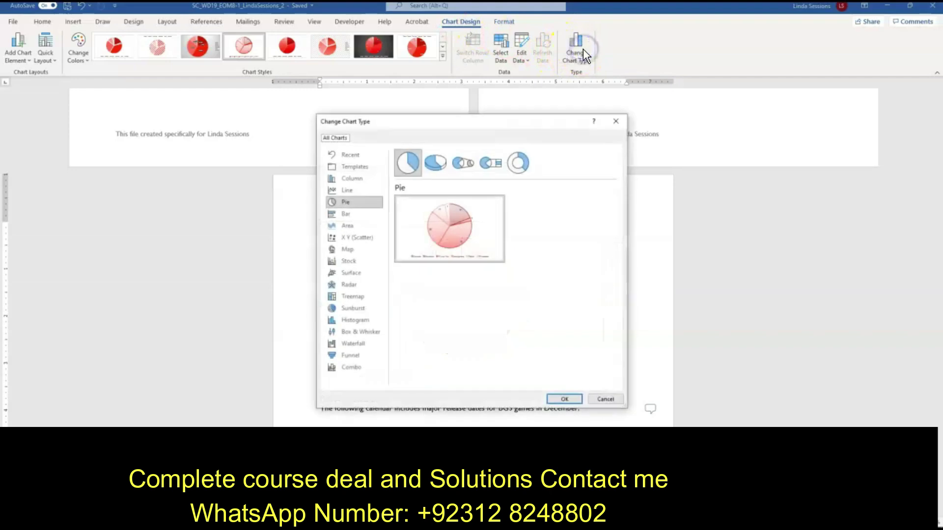
pyautogui.click(434, 163)
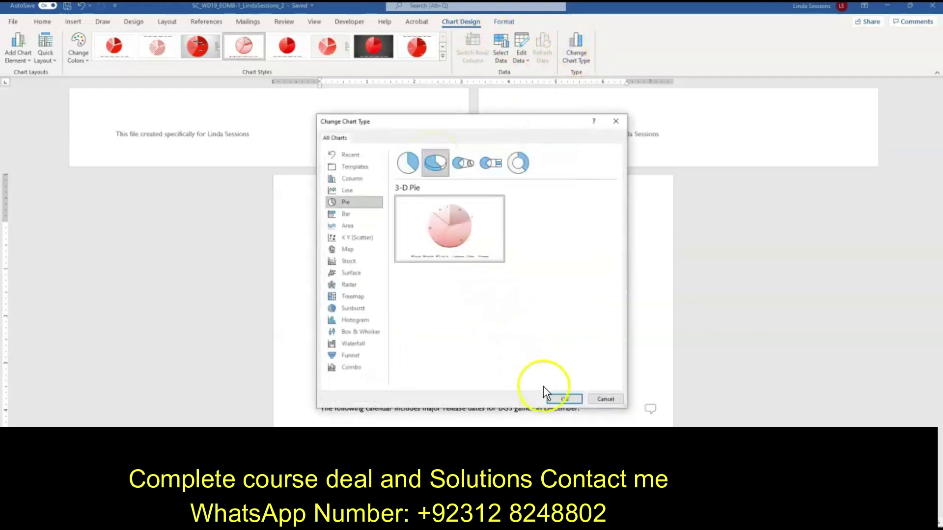
pyautogui.click(564, 398)
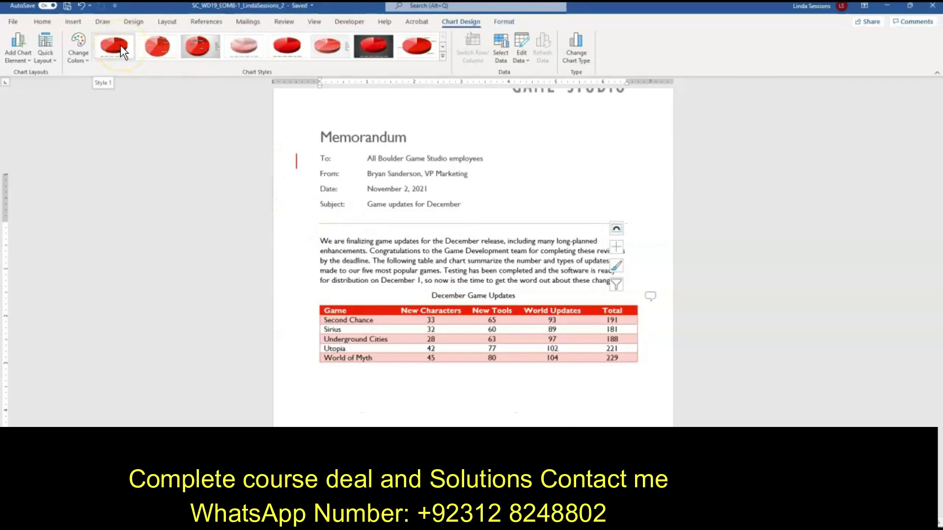
# - Apply chart Style 1 and the Colorful Palette 1 colors to the 3-D pie chart
pyautogui.click(120, 45)
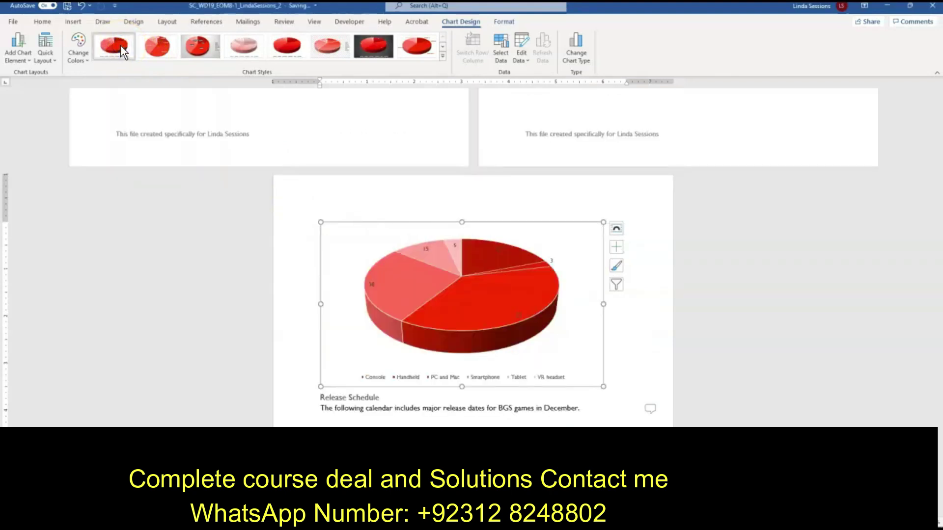
pyautogui.click(80, 56)
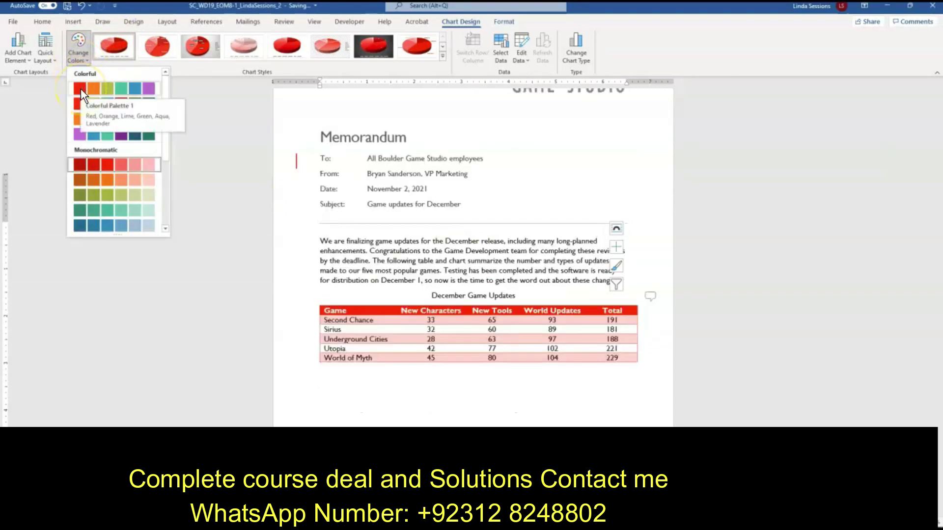
pyautogui.click(81, 88)
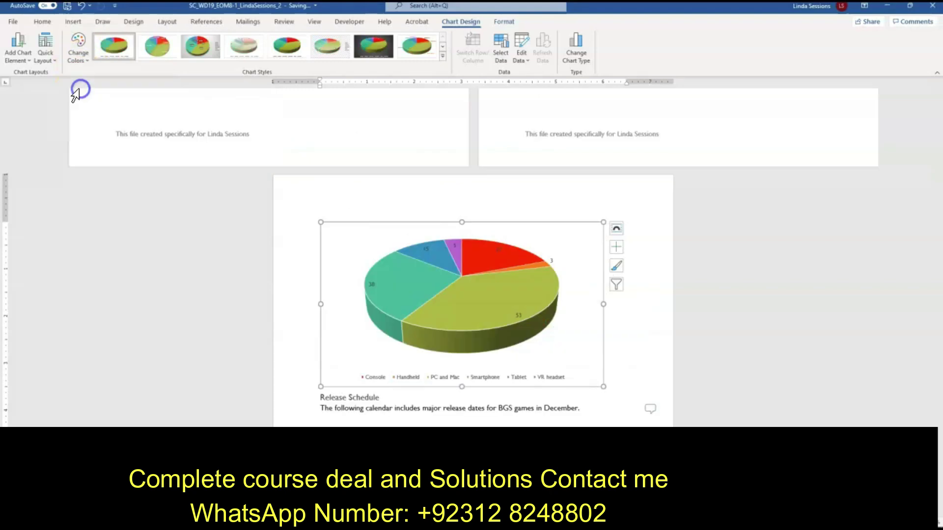
# - Add a title above the 3-D pie chart reading "Developers per Platform"
pyautogui.click(20, 58)
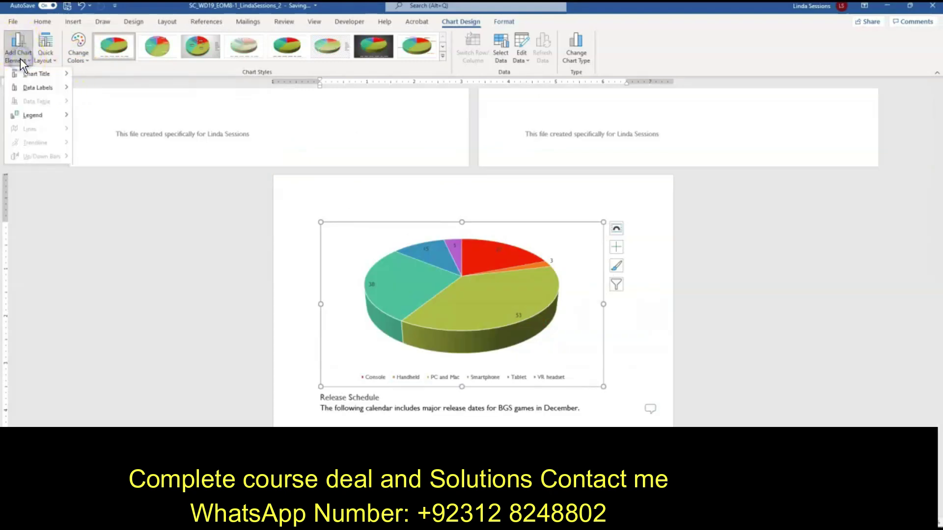
pyautogui.moveTo(23, 71)
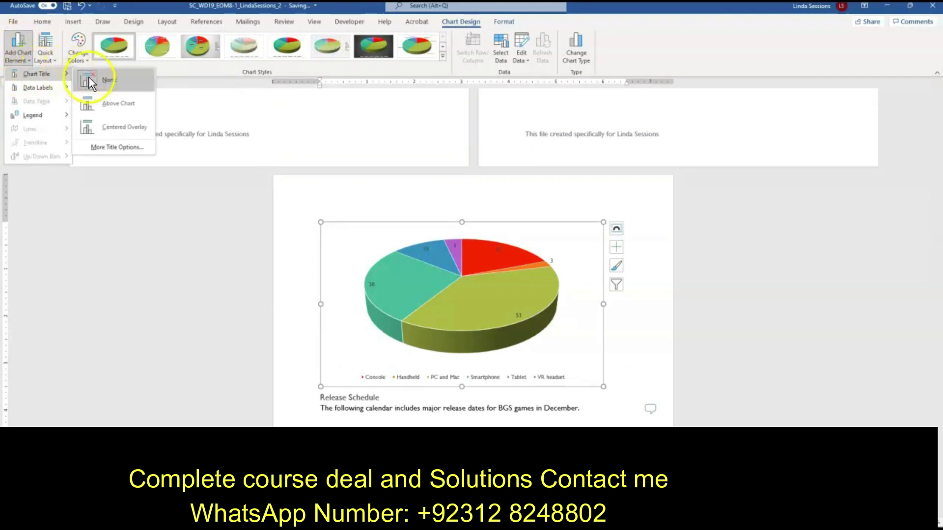
pyautogui.click(98, 104)
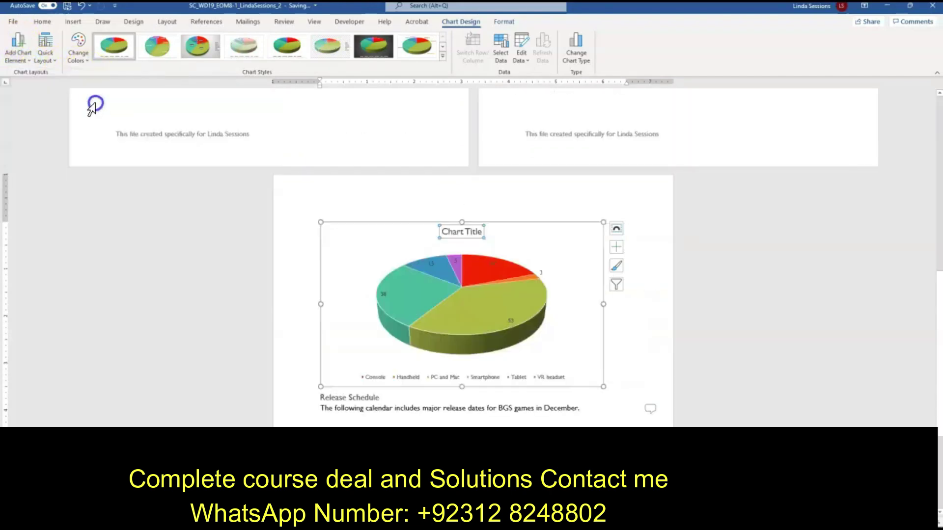
pyautogui.write('Developers')
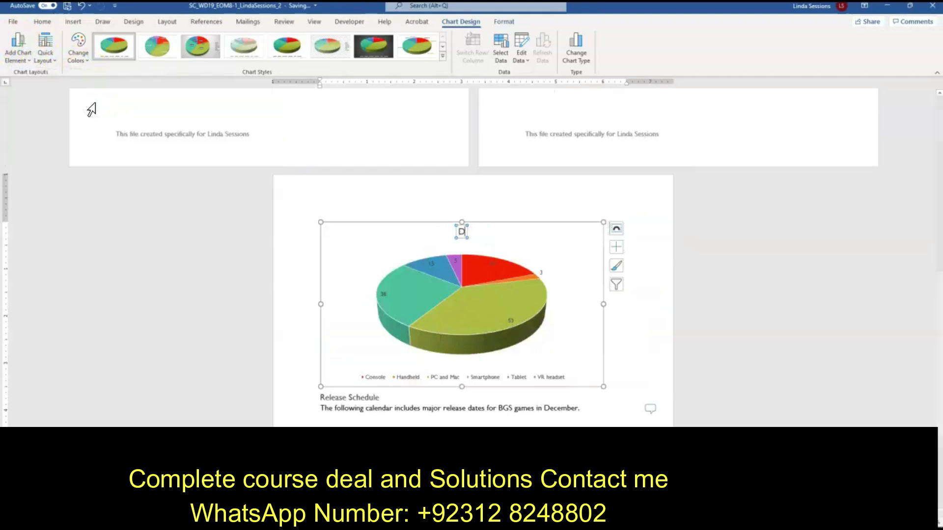
pyautogui.write(' per Platfor')
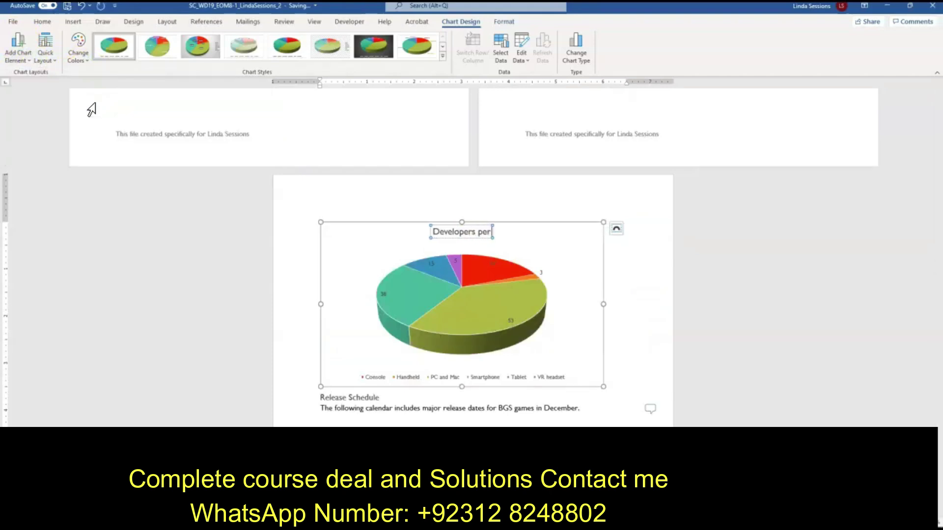